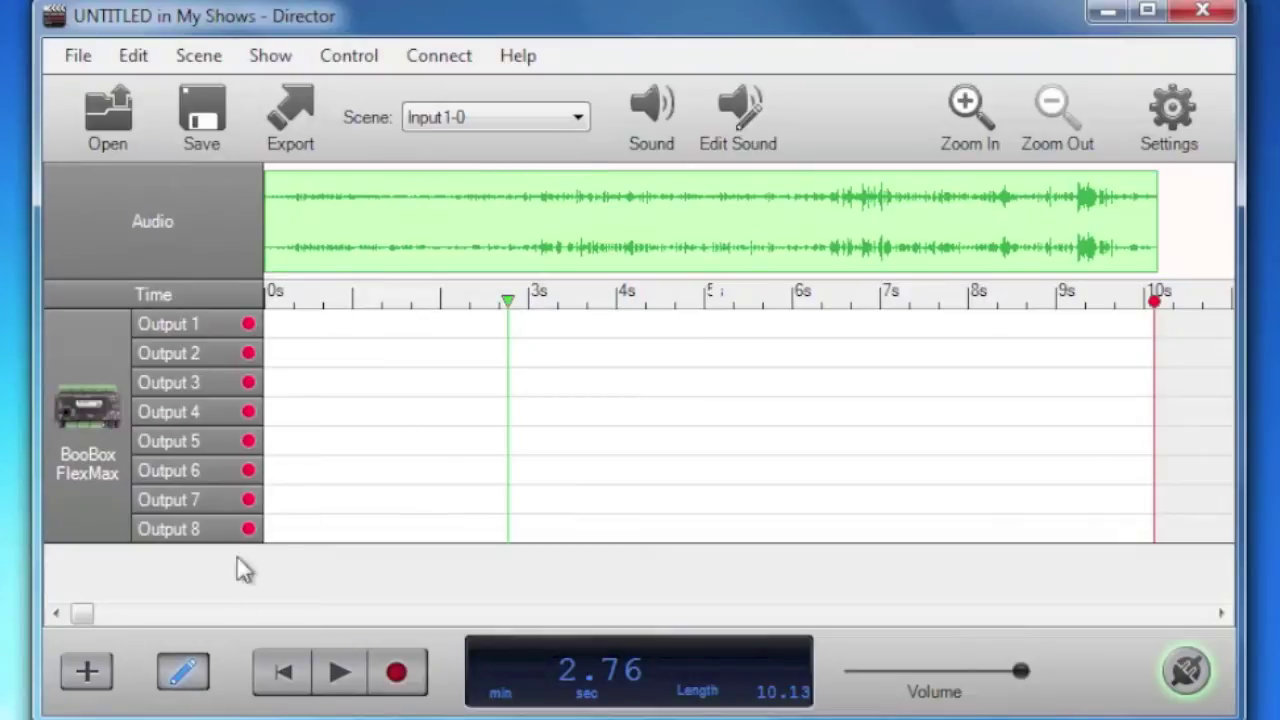
Step: Add a Generic DMX device with 4 outputs to the show
left_click(87, 672)
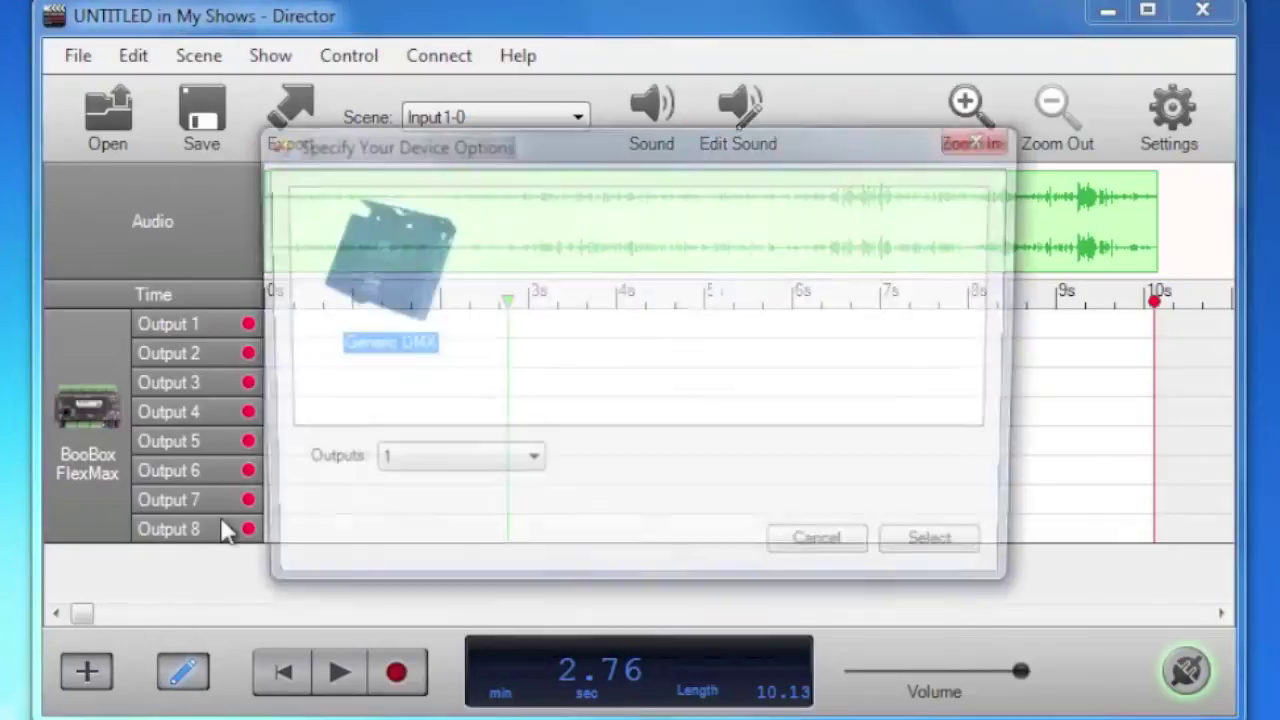
left_click(439, 473)
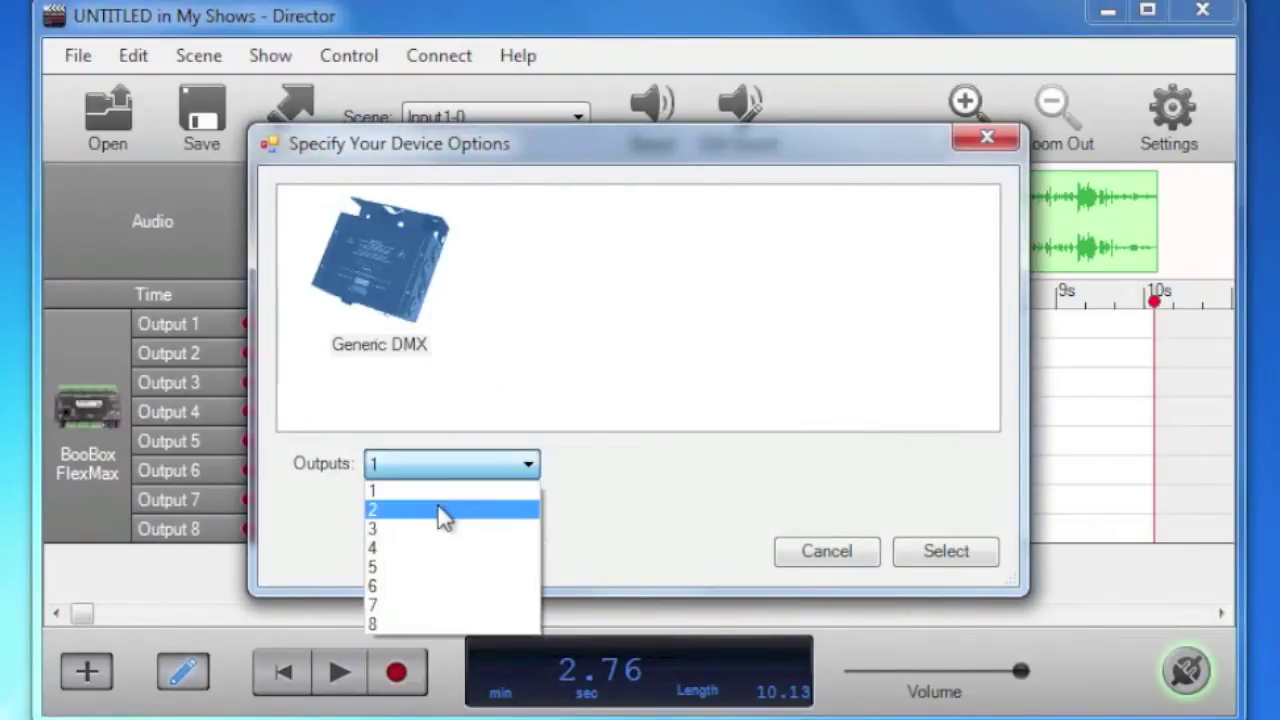
left_click(434, 547)
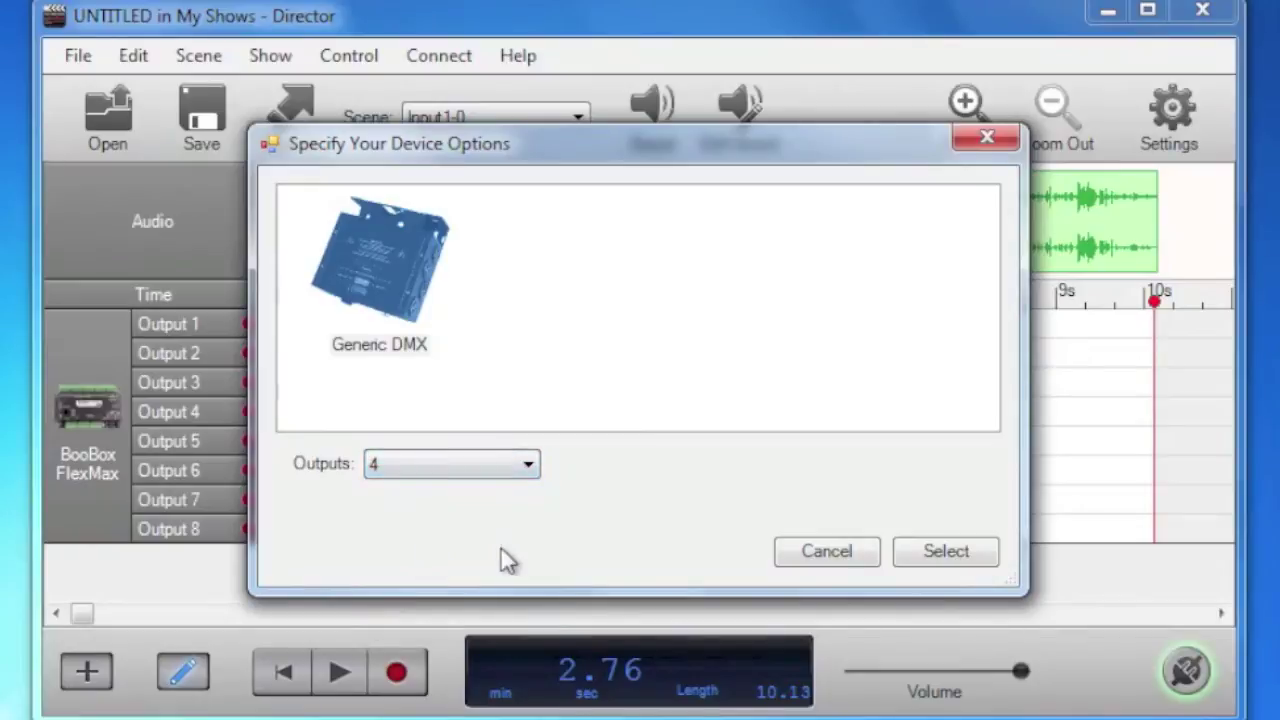
left_click(926, 558)
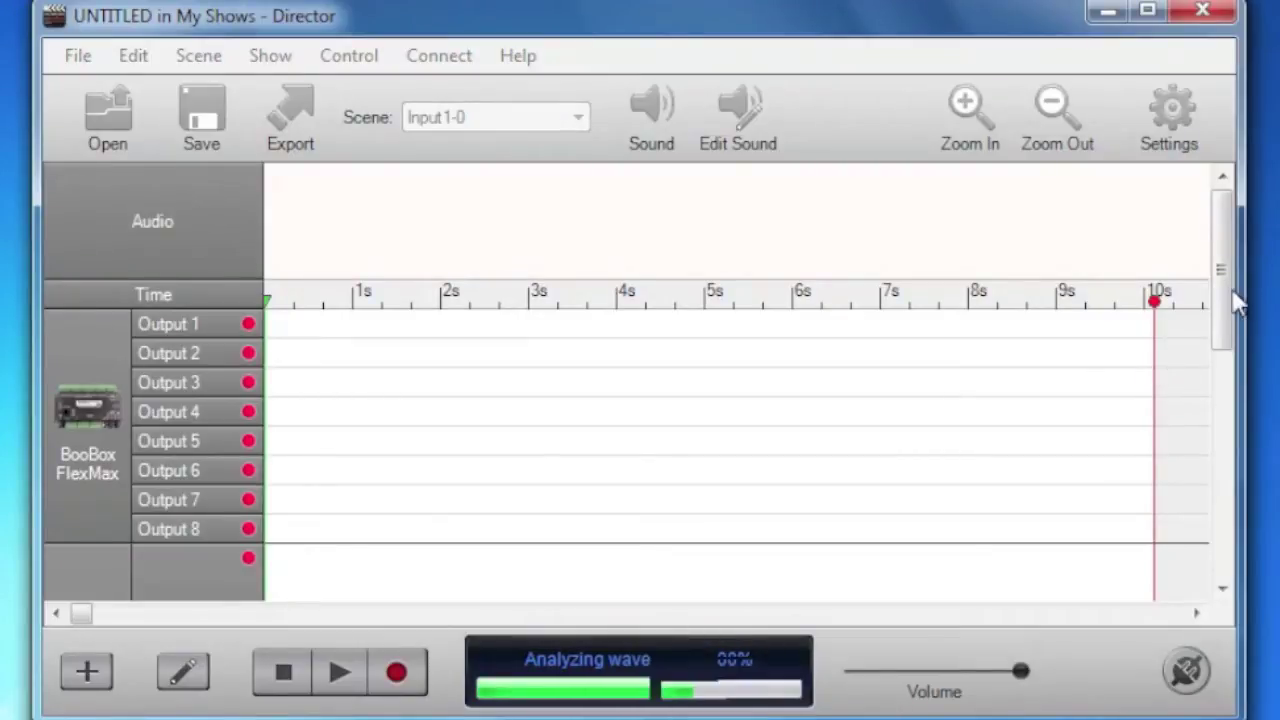
Step: Draw a freehand brightness curve on the DMX device's Output 1, peaking at about 2.3 s and falling to zero near 3.9 s
left_click_drag(1234, 288, 1177, 423)
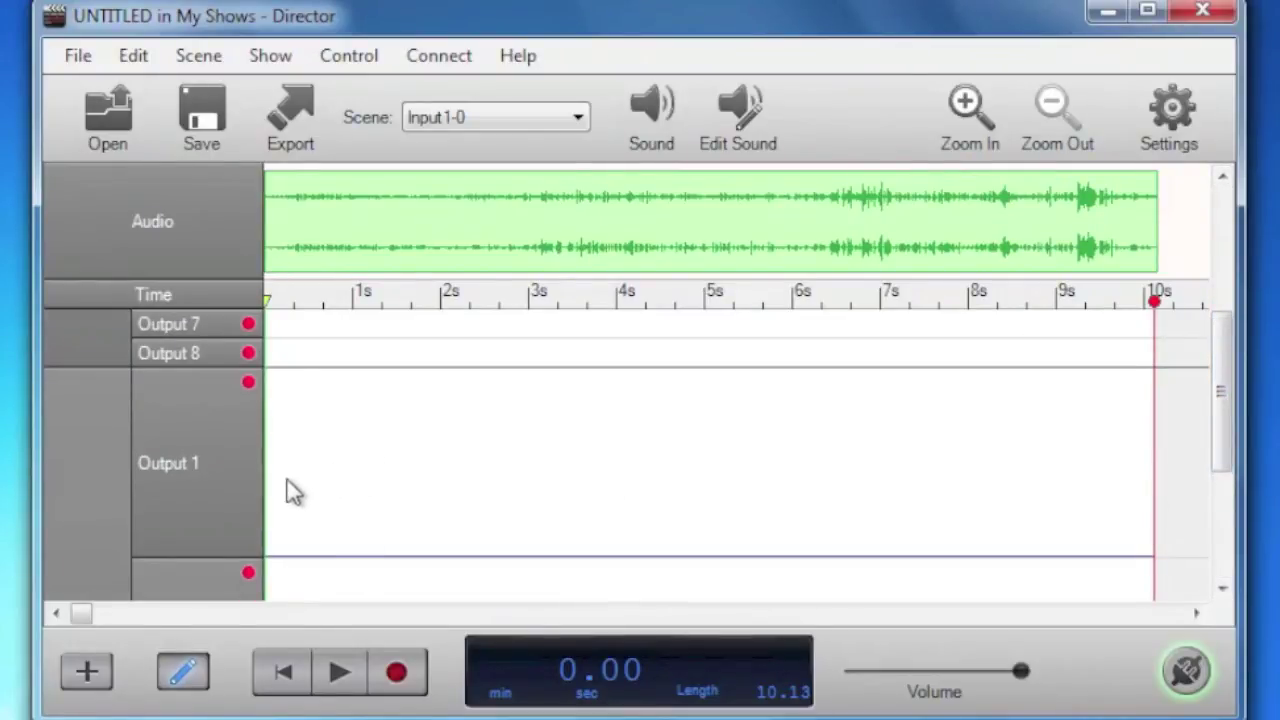
left_click(351, 477)
mouse_move(350, 476)
left_mouse_down()
mouse_move(306, 479)
mouse_move(268, 558)
left_mouse_up()
mouse_move(357, 478)
left_mouse_down()
mouse_move(460, 406)
mouse_move(492, 412)
mouse_move(555, 523)
left_mouse_up()
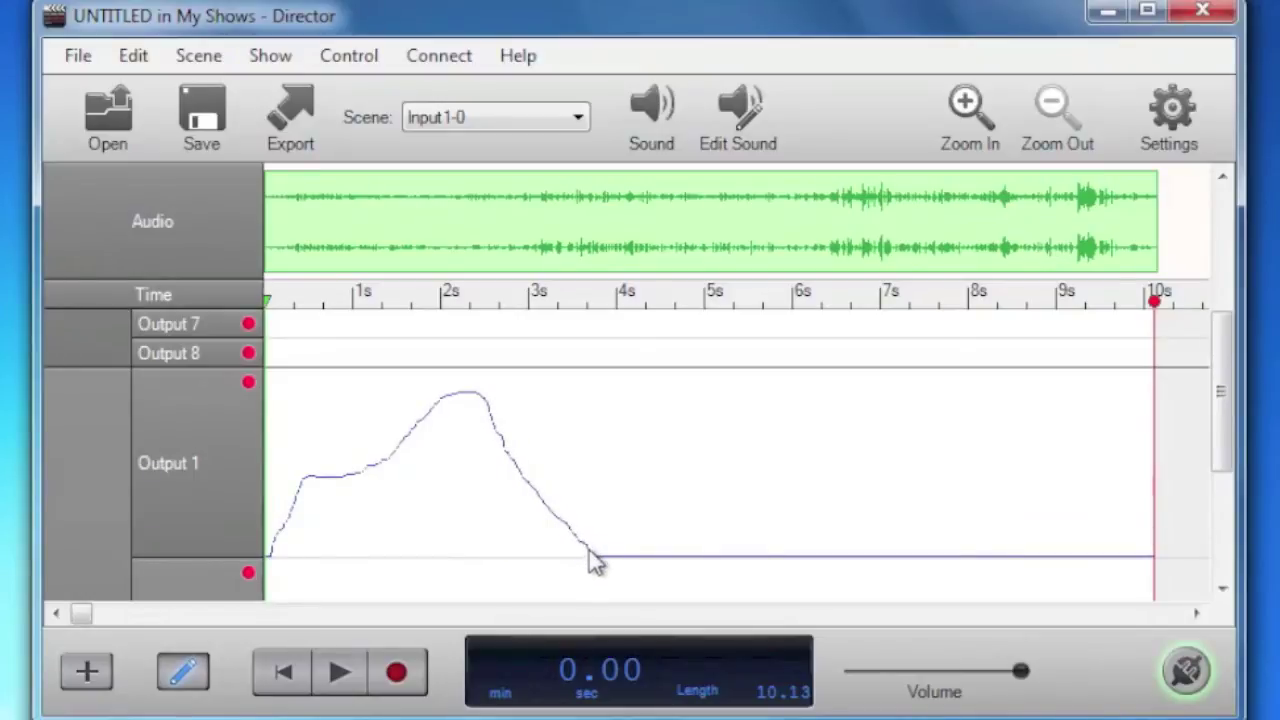
Step: Play the scene to preview the Output 1 curve, stop it after the fade, and return the playhead to the start
scroll(612, 575, "down", 3)
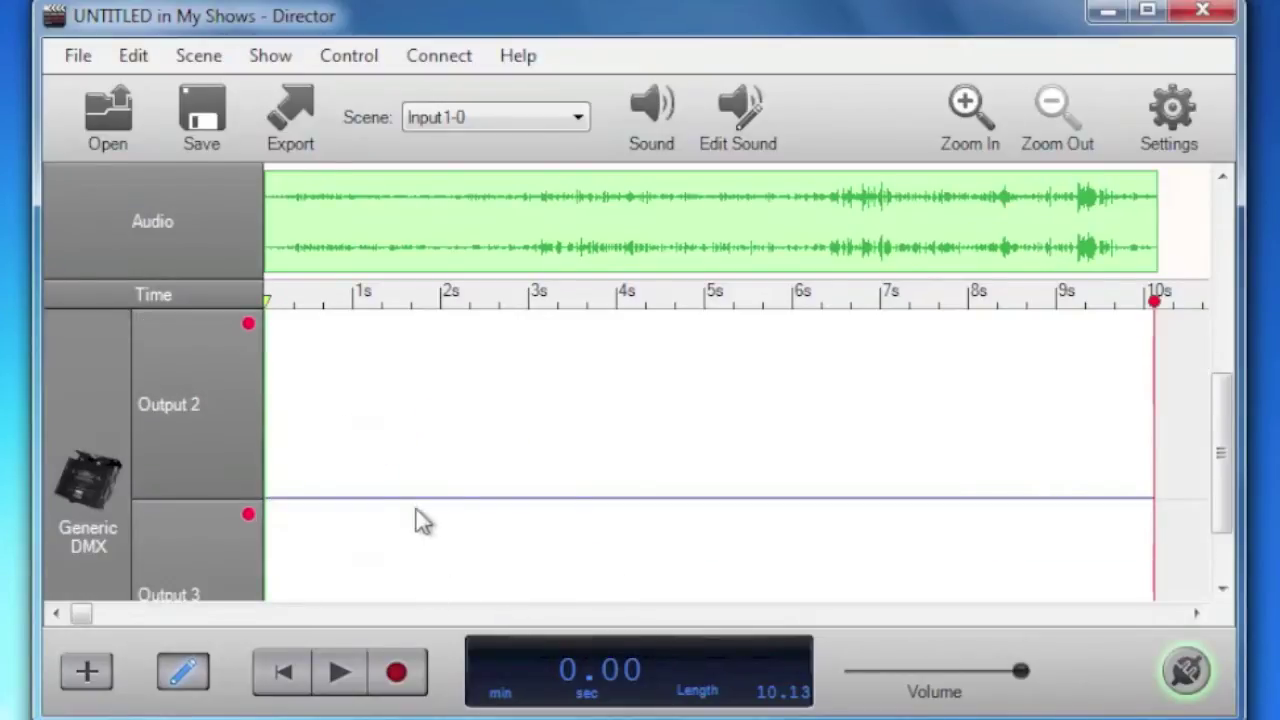
left_click_drag(1229, 451, 1223, 416)
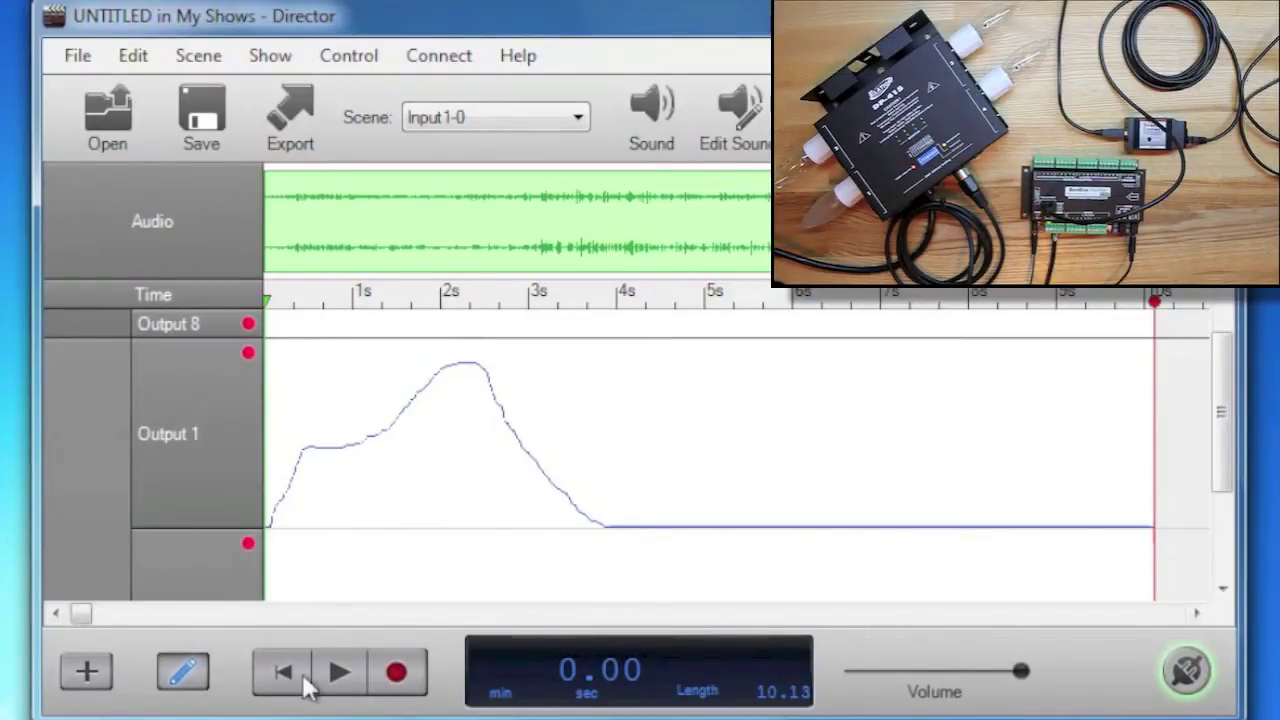
left_click(339, 677)
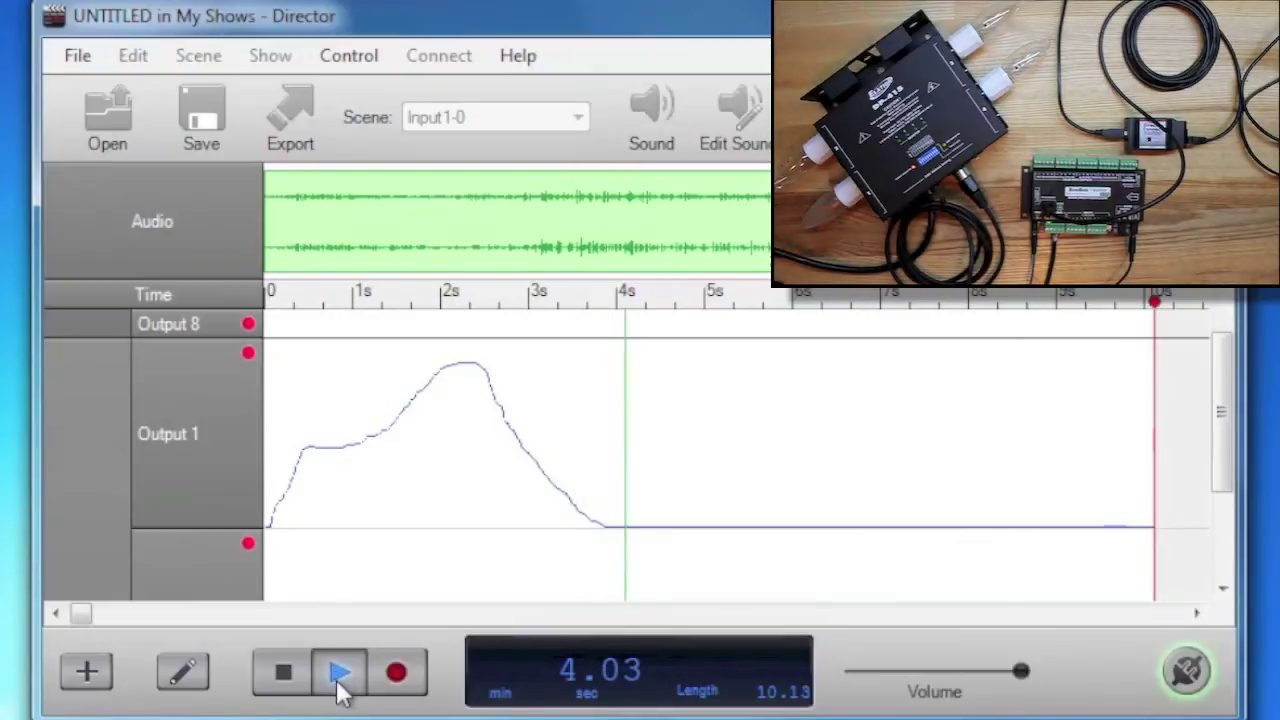
left_click(284, 673)
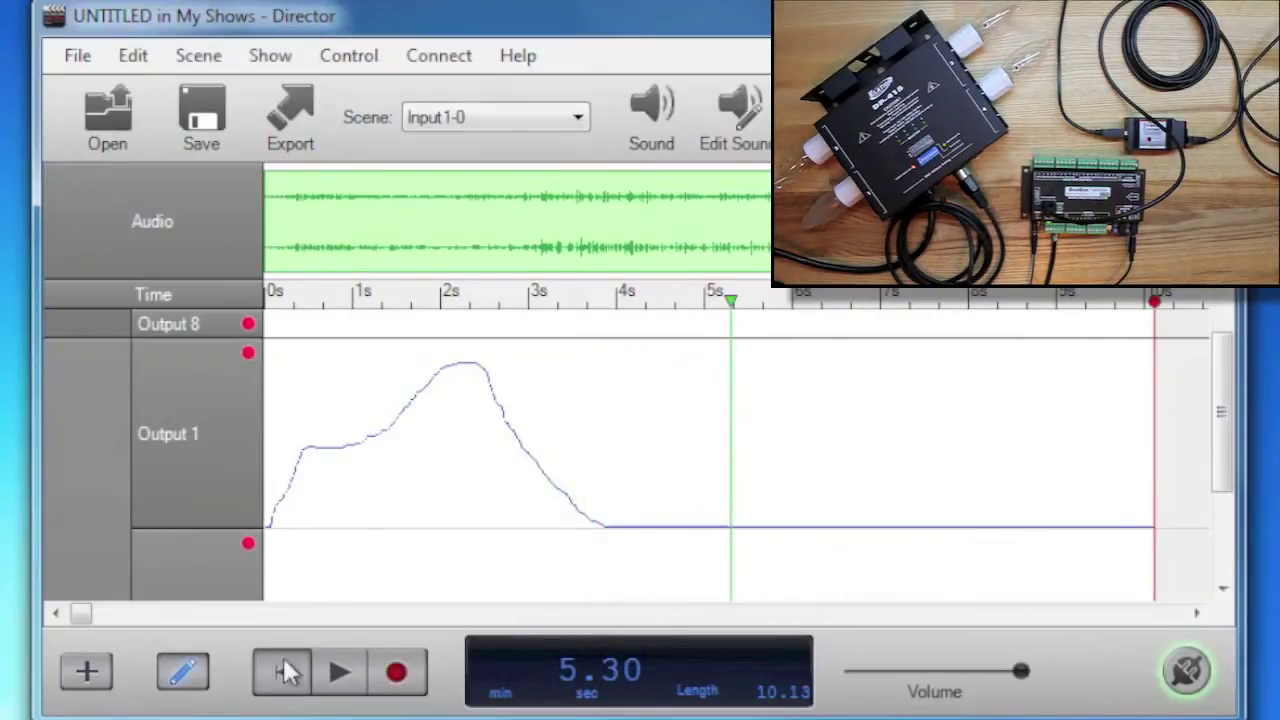
left_click(284, 668)
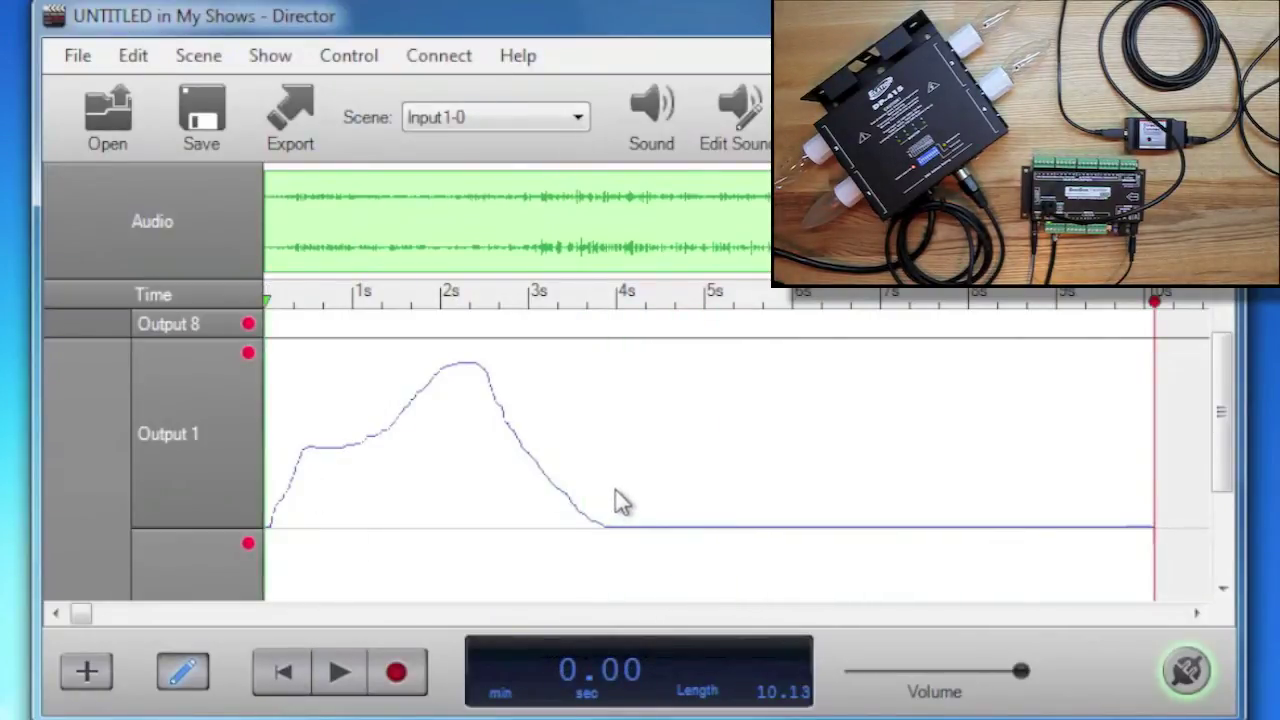
Step: Extend the DMX Output 1 curve with three more freehand peaks between about 3 s and 10 s, and play the scene
mouse_move(615, 490)
left_mouse_down()
mouse_move(569, 491)
mouse_move(602, 500)
mouse_move(649, 429)
mouse_move(757, 351)
mouse_move(797, 480)
mouse_move(868, 448)
mouse_move(1020, 514)
mouse_move(1088, 502)
mouse_move(1144, 578)
left_mouse_up()
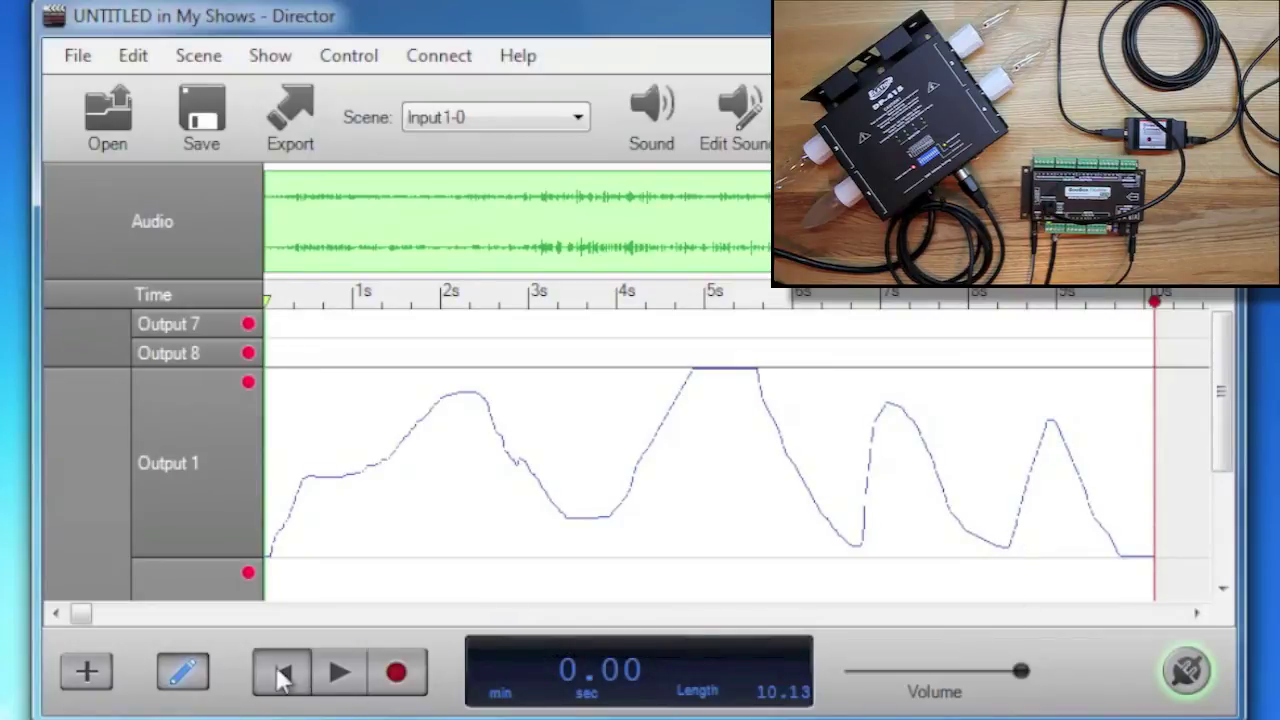
left_click(341, 678)
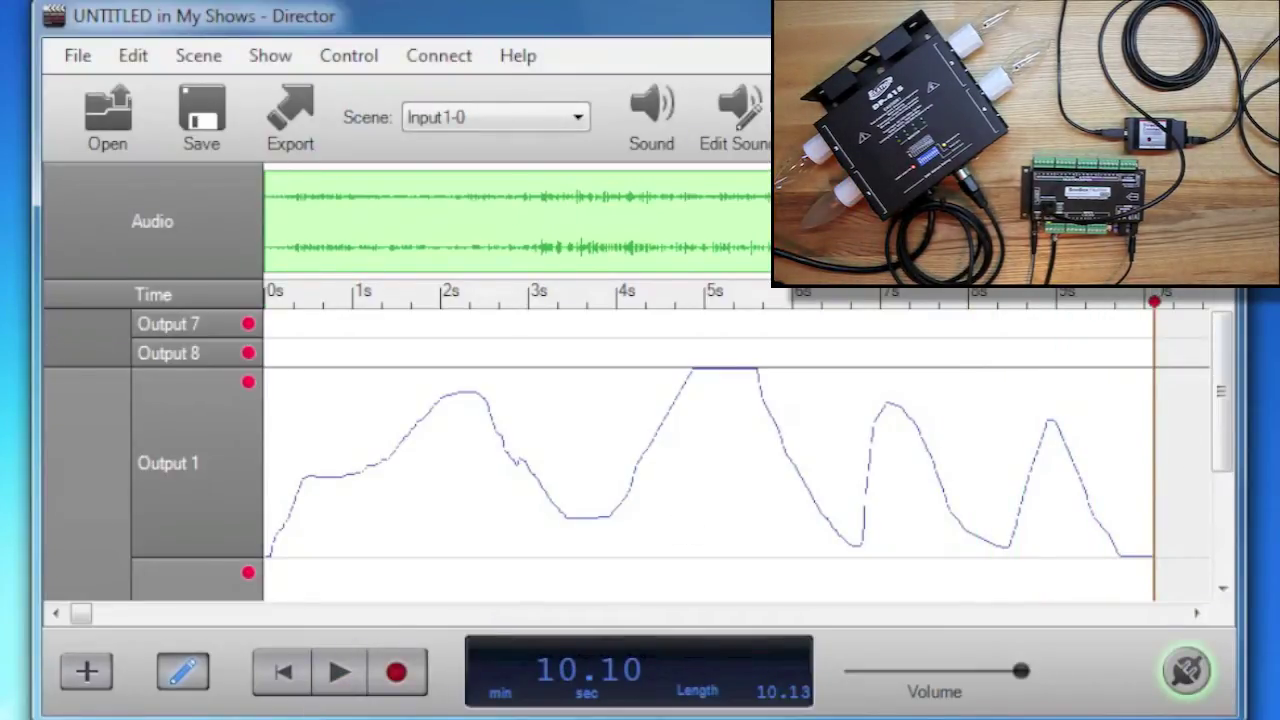
Step: Draw a short, near-full level mark at about 3 s on the DMX device's Output 2 and leave drawing mode
left_click_drag(1228, 423, 1226, 487)
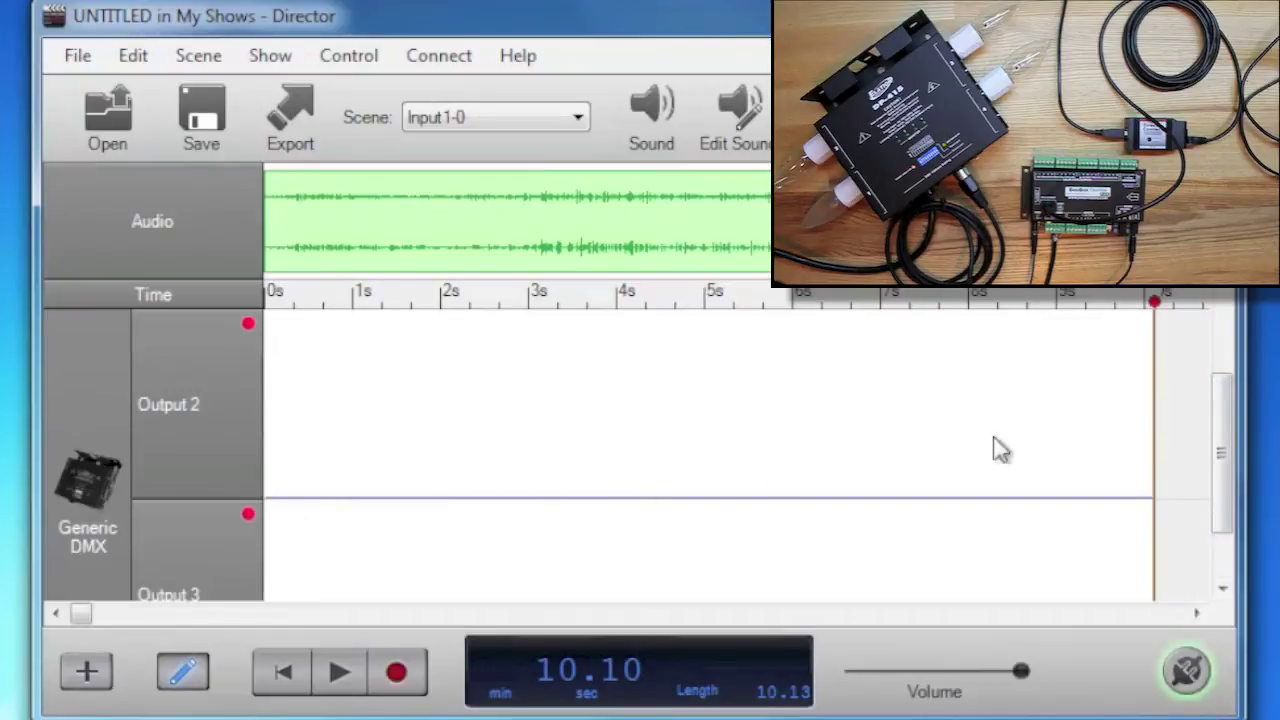
scroll(1222, 452, "up", 1)
scroll(1228, 482, "down", 1)
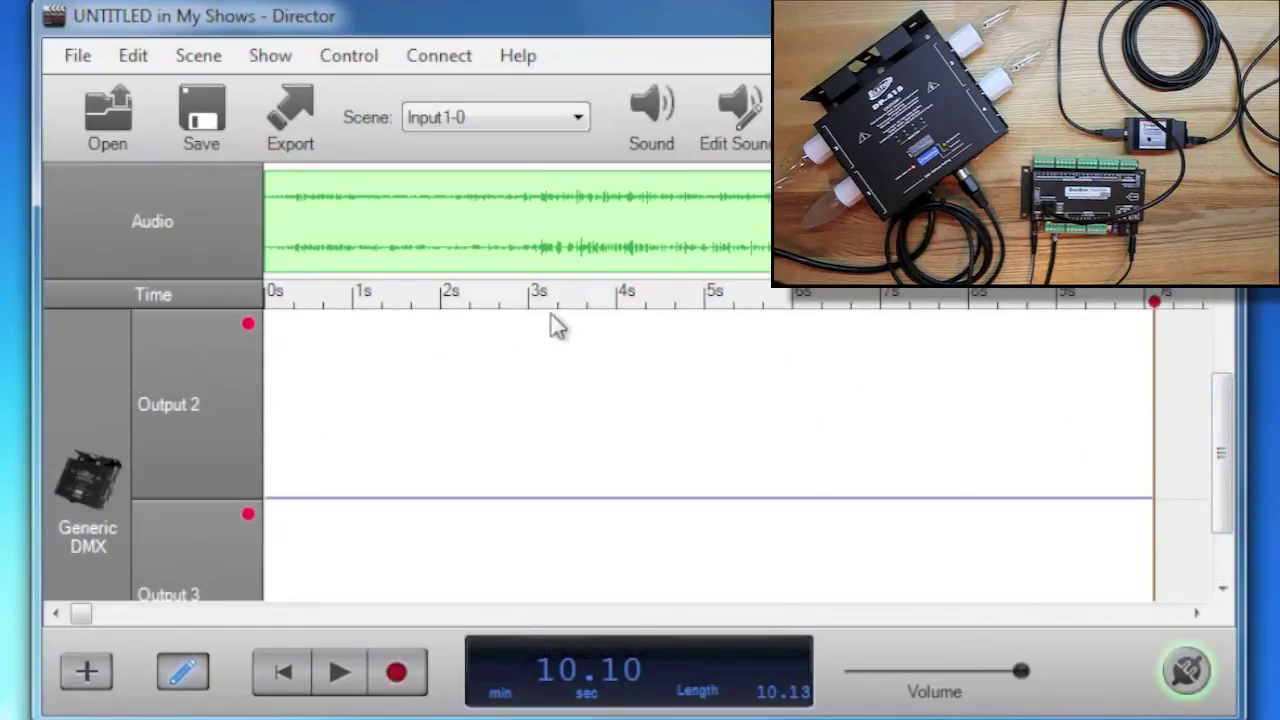
mouse_move(533, 320)
left_mouse_down()
mouse_move(543, 329)
mouse_move(519, 320)
left_mouse_up()
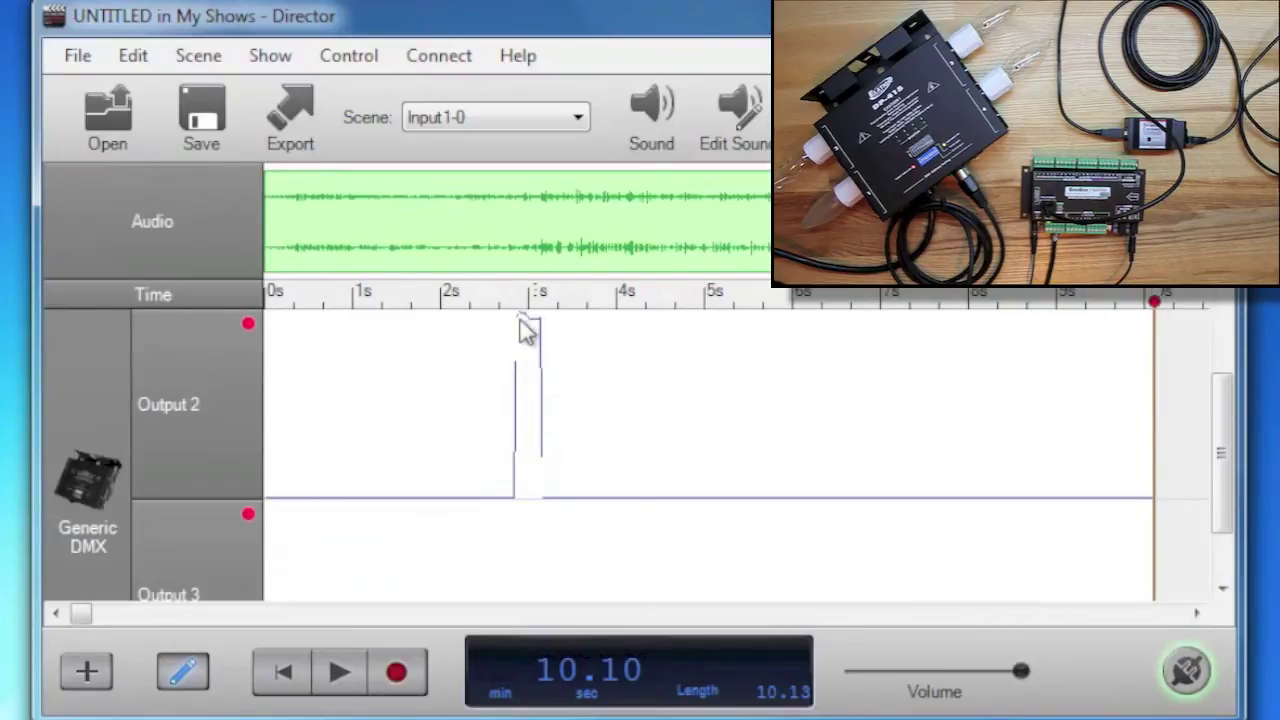
key("Escape")
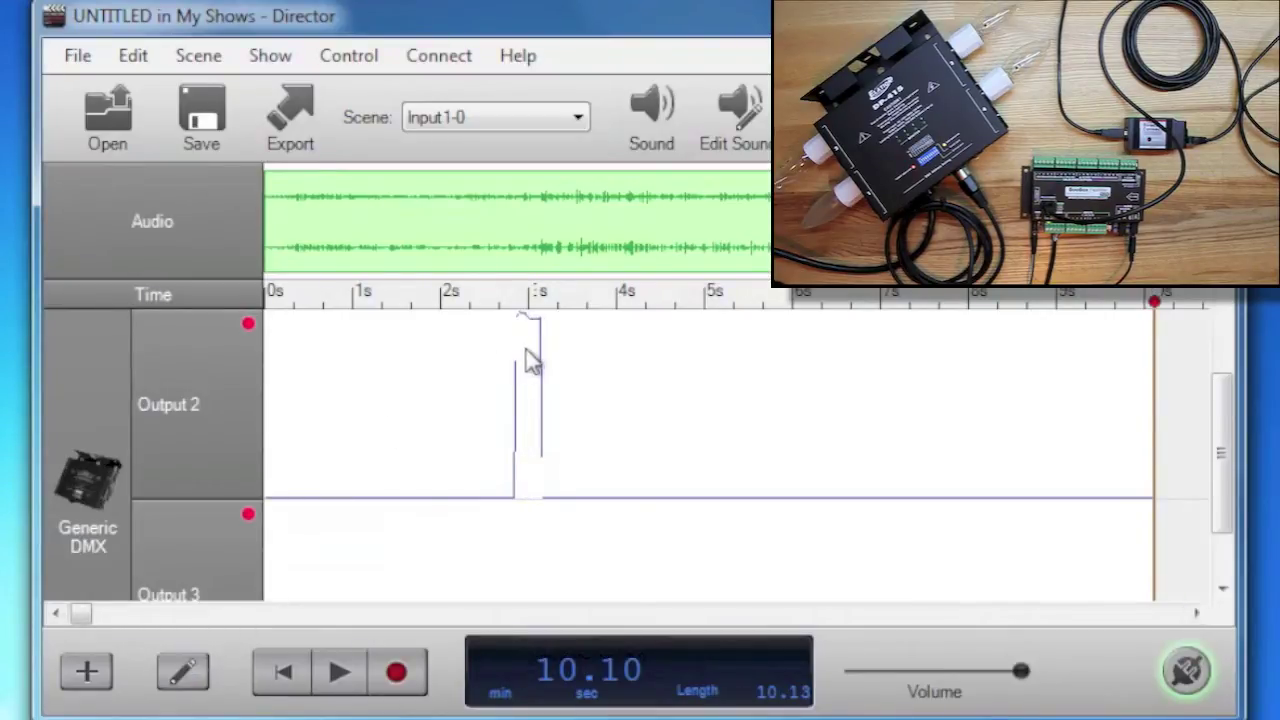
Step: Apply a Transition to Output 2 from the start to 3.03 s to create a linear fade up
left_click_drag(530, 360, 246, 466)
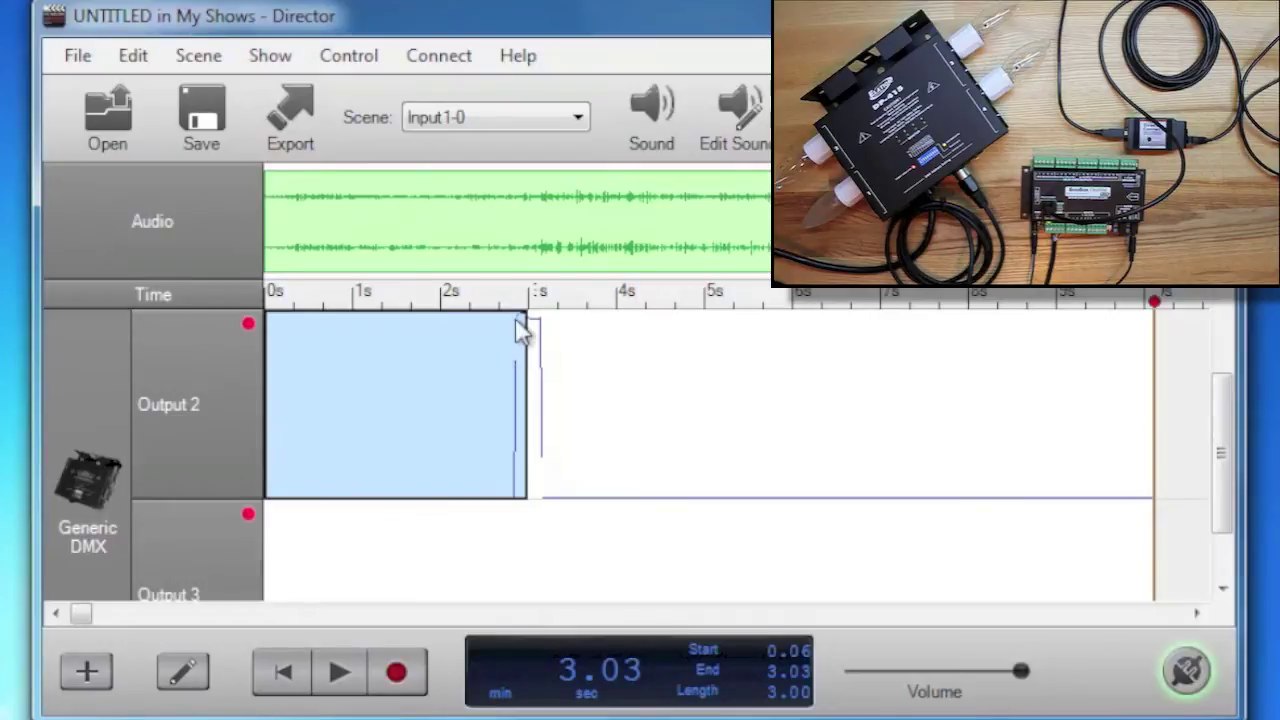
right_click(468, 351)
left_click(503, 401)
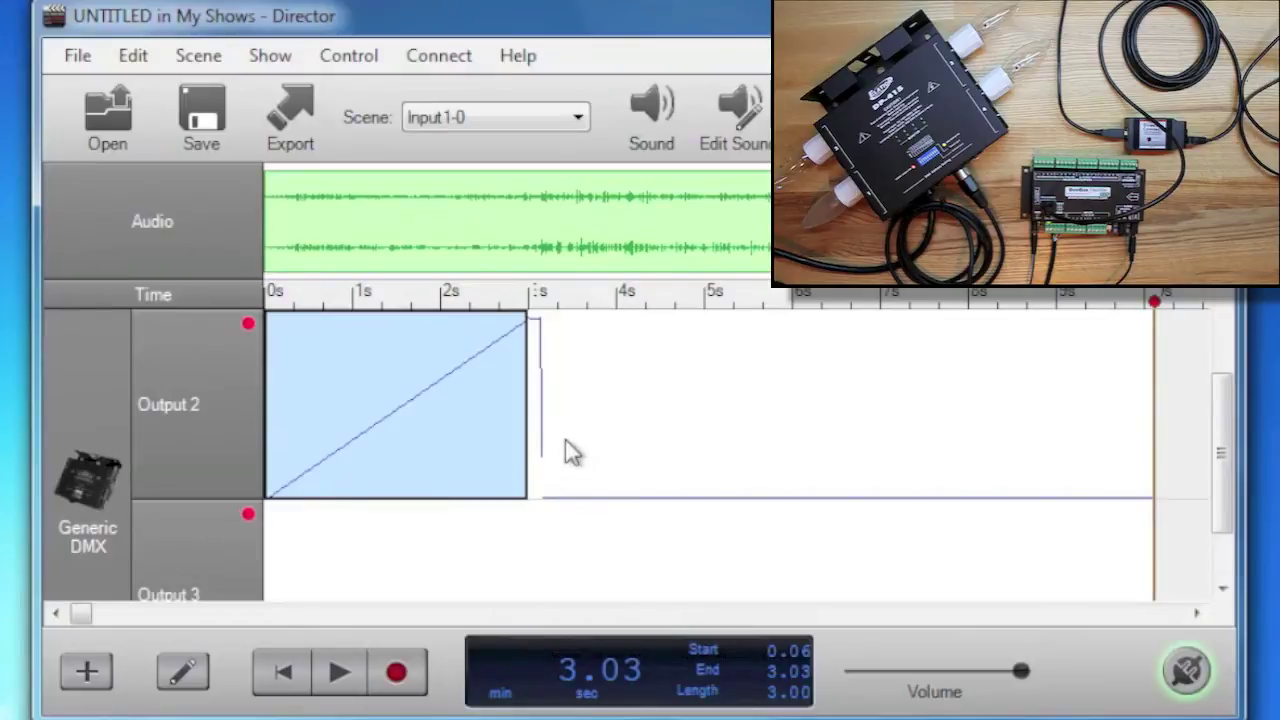
Step: Set Output 2 to a constant value of 128 from 3.03 s to the end of the scene
left_click(543, 490)
mouse_move(523, 500)
left_mouse_down()
mouse_move(1190, 480)
mouse_move(1146, 486)
left_mouse_up()
left_click(583, 491)
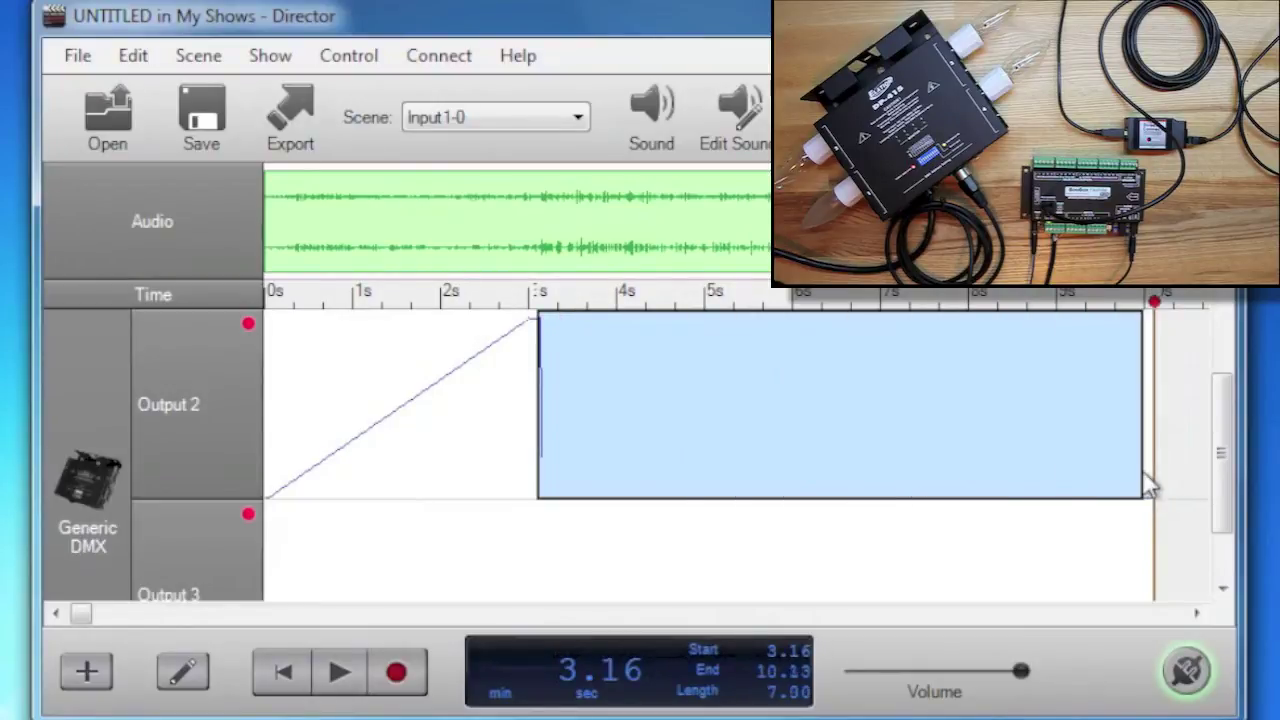
right_click(990, 463)
left_click(558, 475)
left_click_drag(560, 474, 1162, 468)
right_click(977, 453)
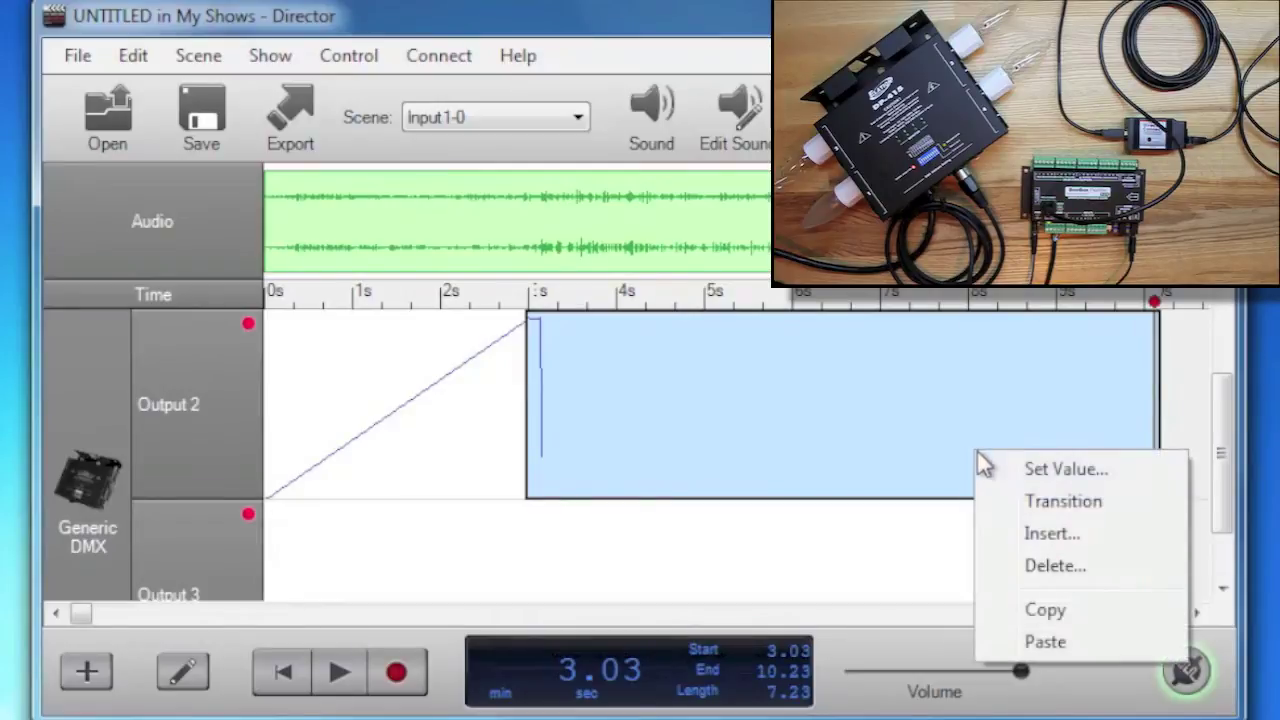
left_click(1033, 472)
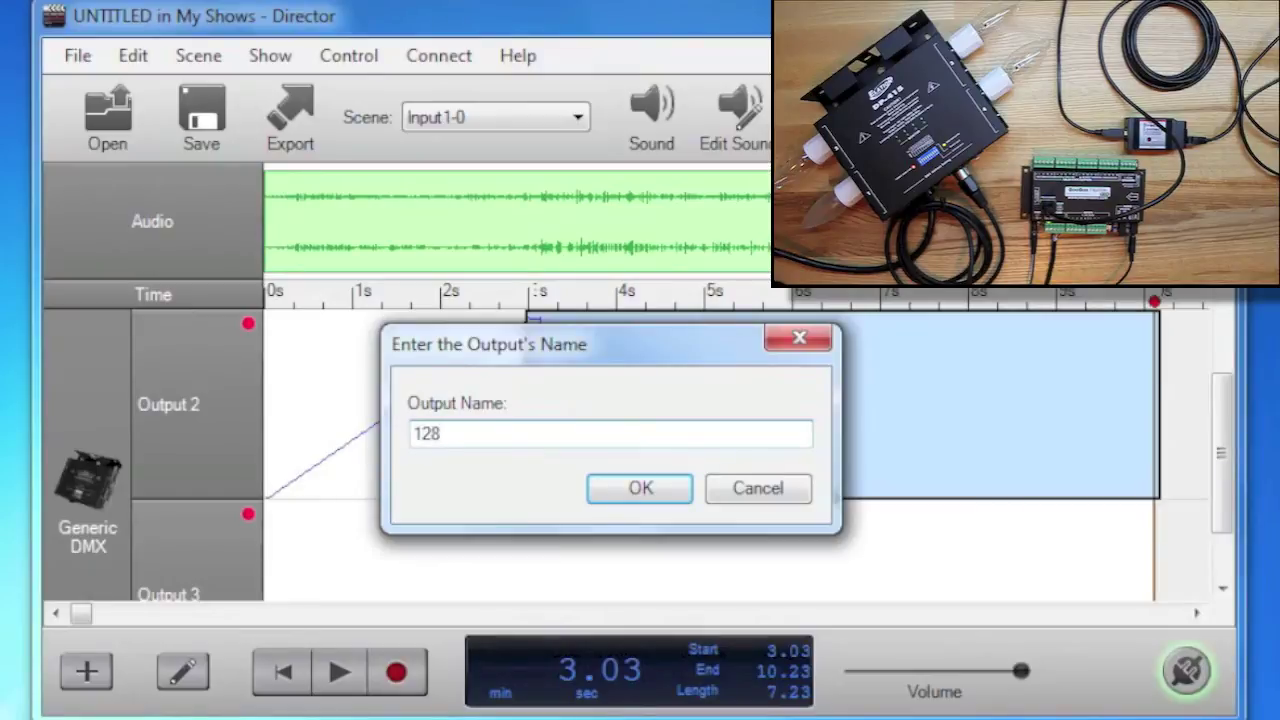
key("Return")
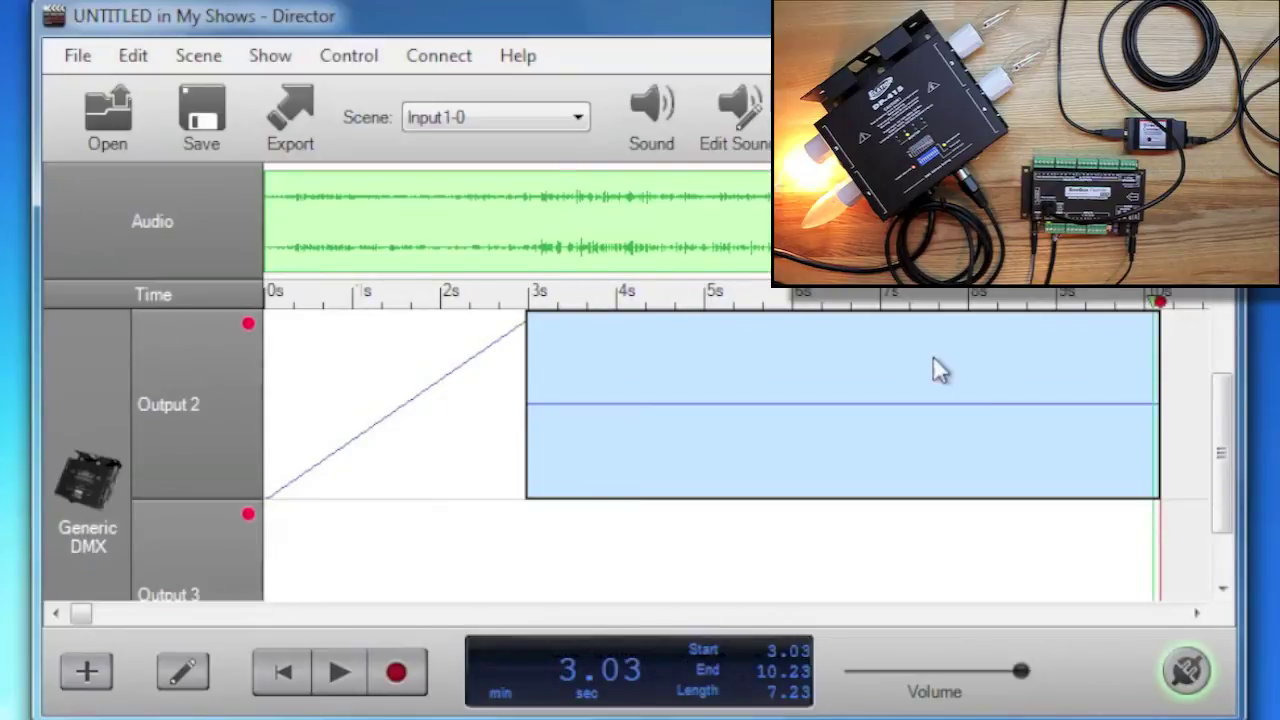
Step: Play the scene to preview both DMX outputs and return the playhead to the start
left_click(869, 377)
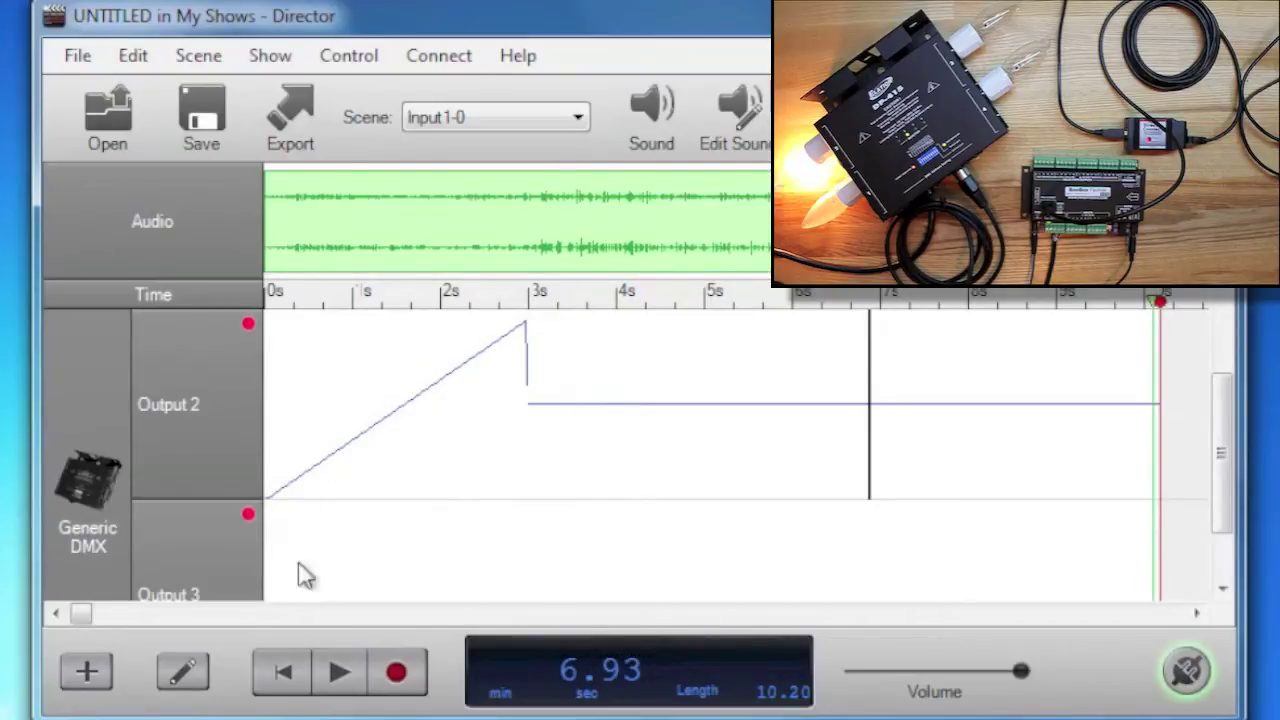
left_click(337, 675)
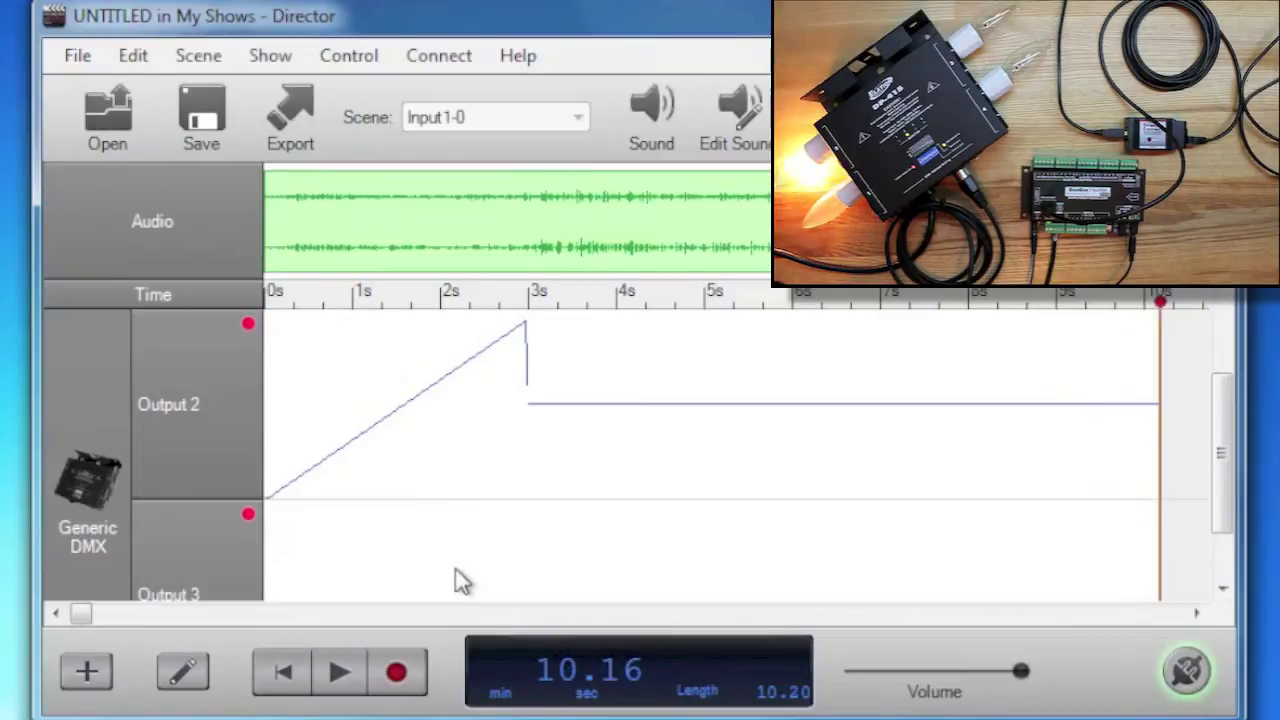
left_click(283, 686)
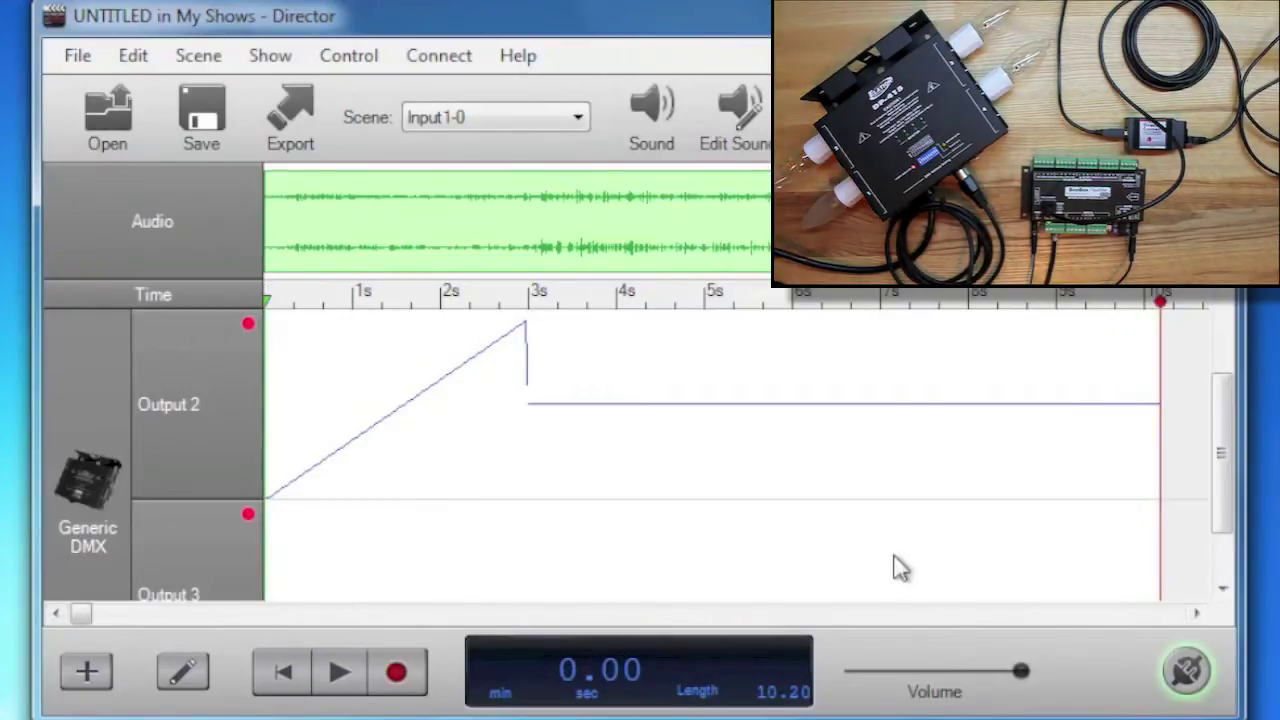
Step: Set the entire DMX Output 1 track to a value of 0
left_click_drag(1232, 478, 1234, 395)
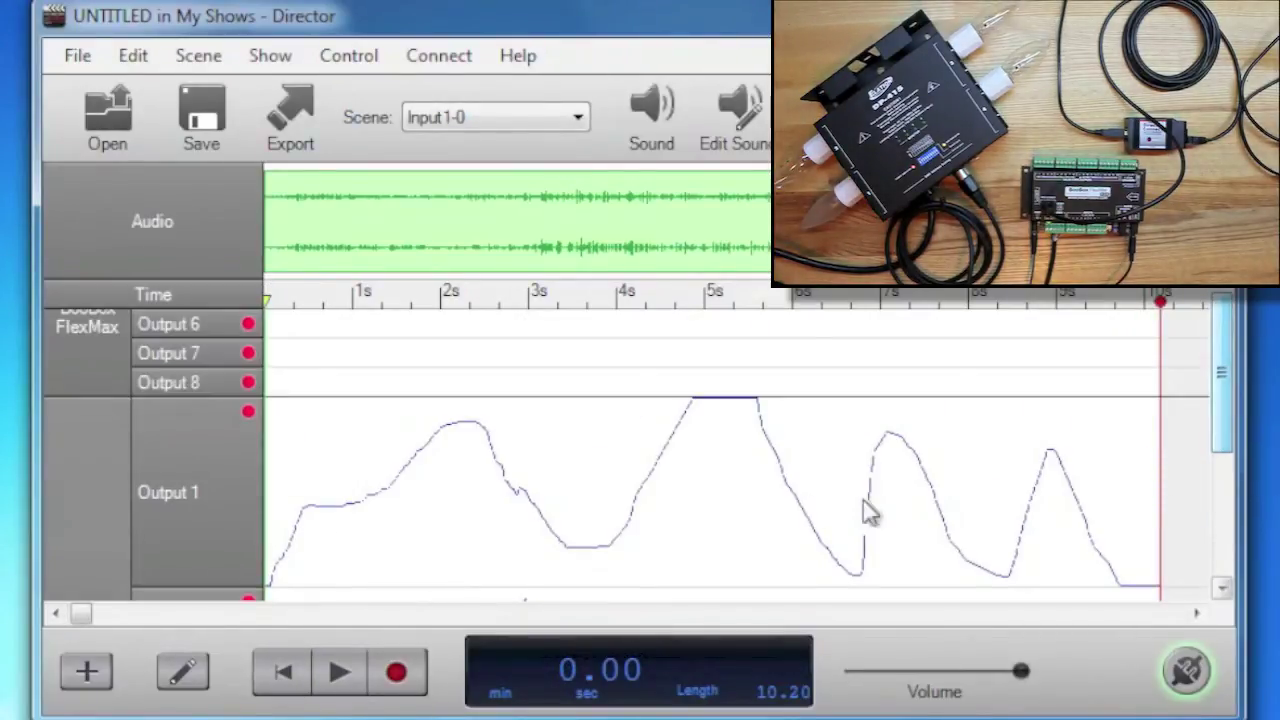
left_click(200, 500)
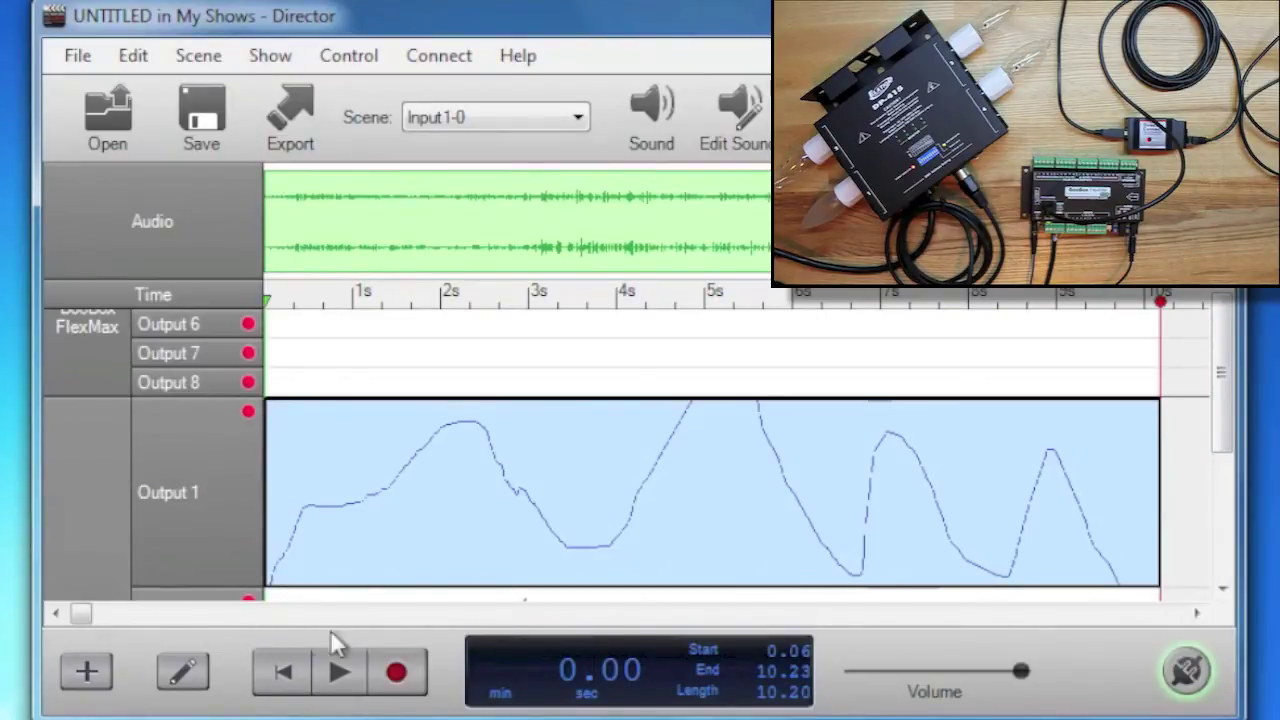
right_click(360, 520)
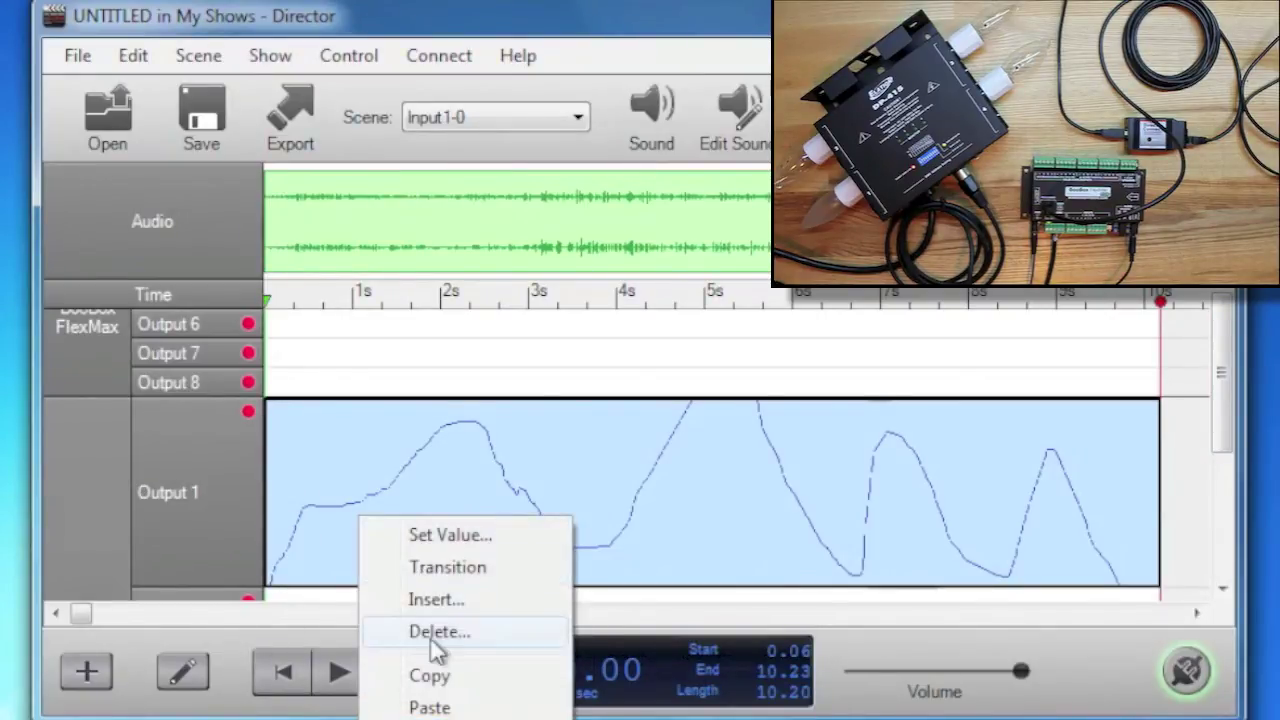
left_click(437, 538)
type("0")
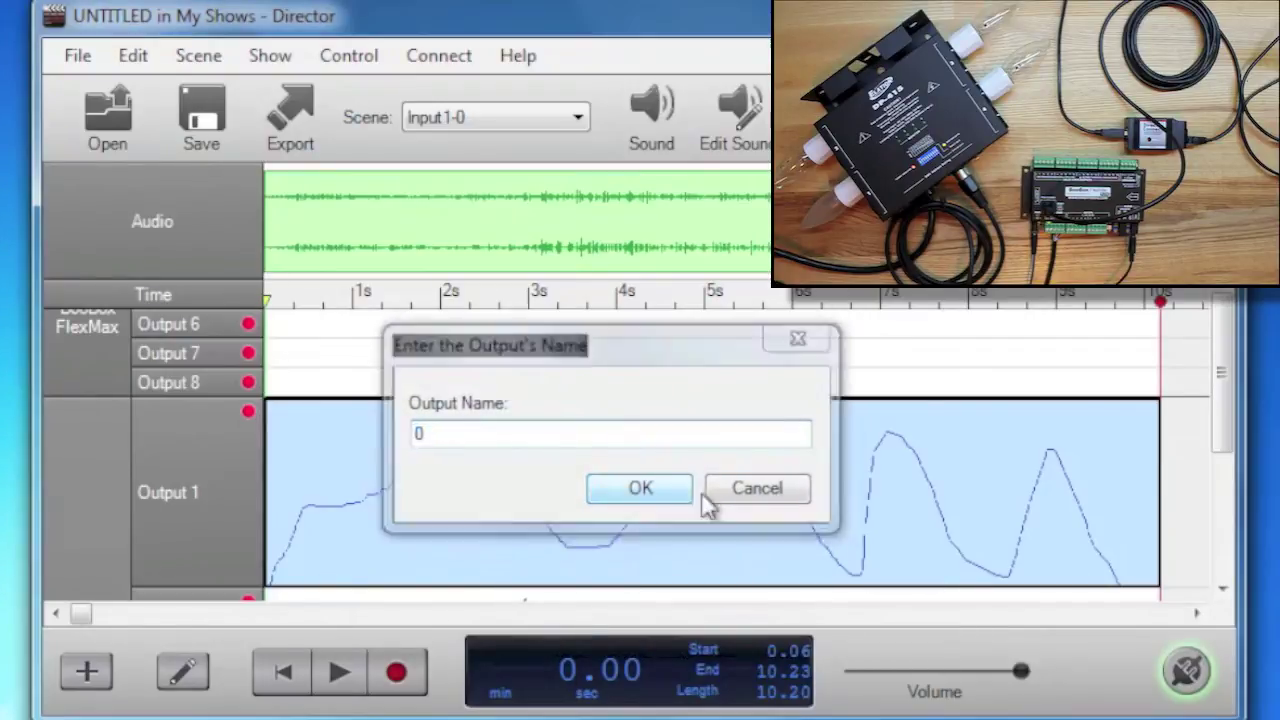
key("Return")
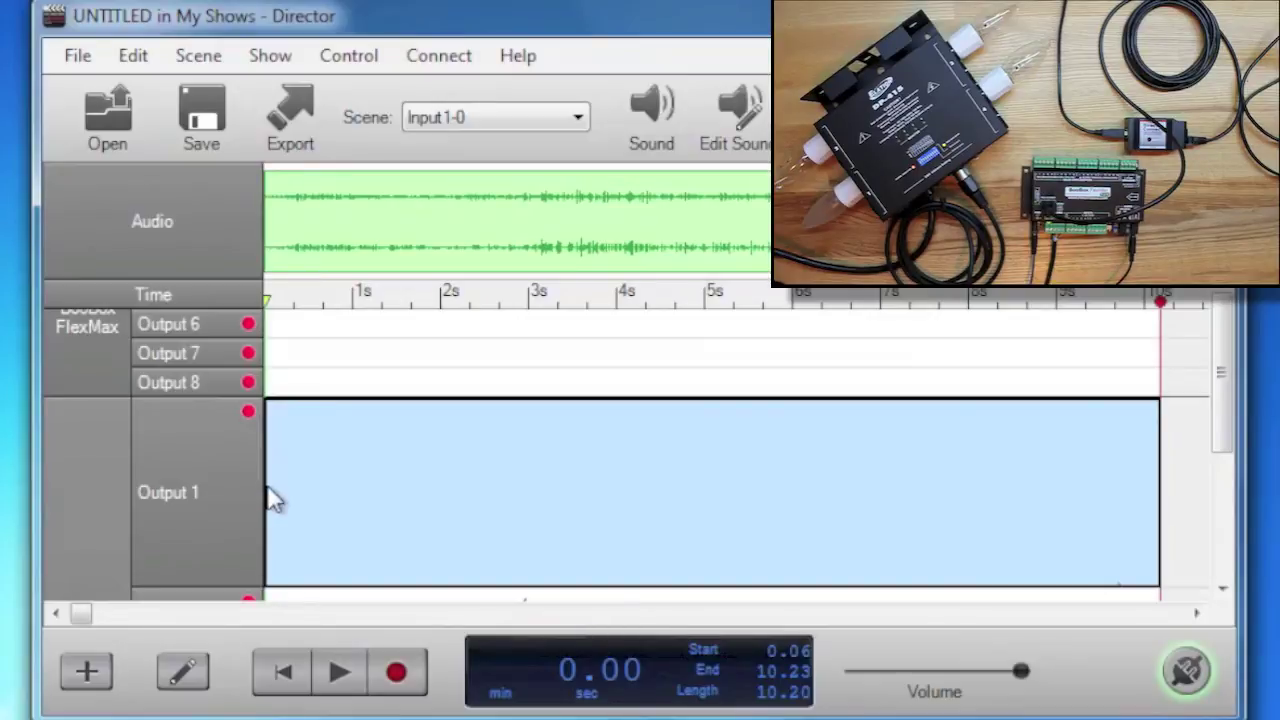
Step: Draw a jagged, flickering brightness curve on DMX Output 1 from the start to about 4.2 s
left_click_drag(268, 497, 280, 500)
left_click(180, 678)
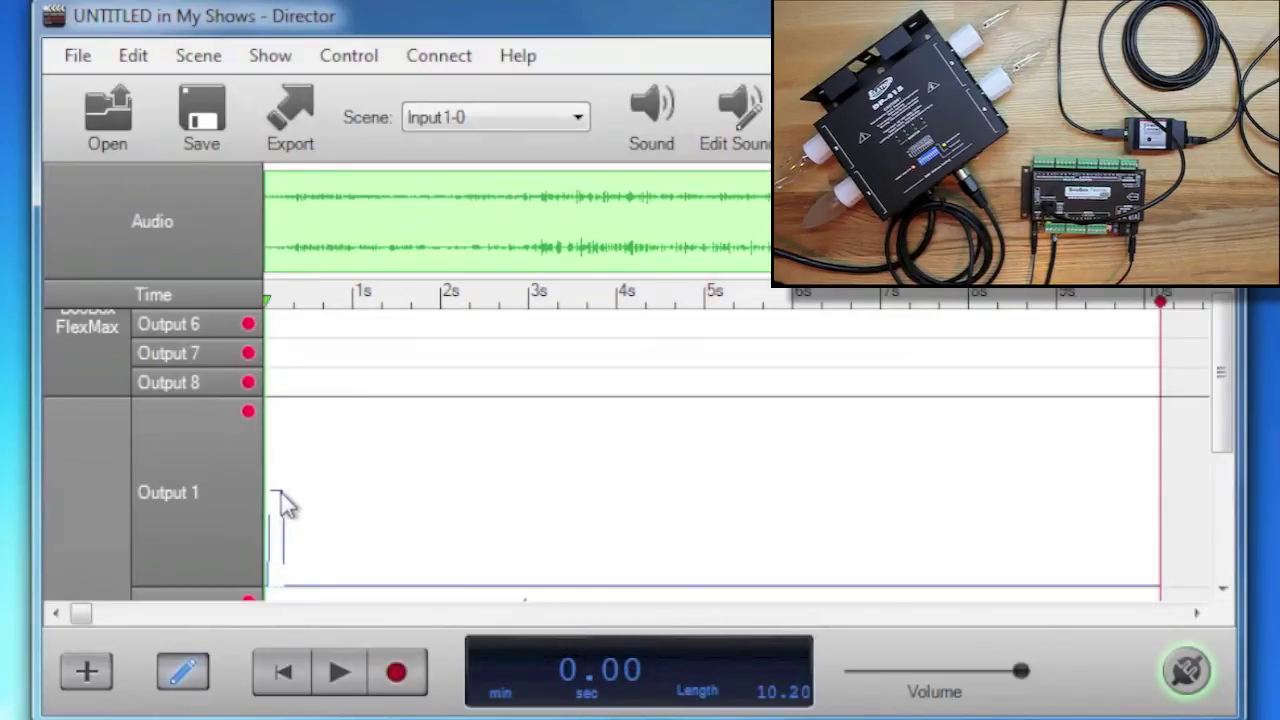
mouse_move(281, 493)
left_mouse_down()
mouse_move(268, 498)
mouse_move(289, 497)
left_mouse_up()
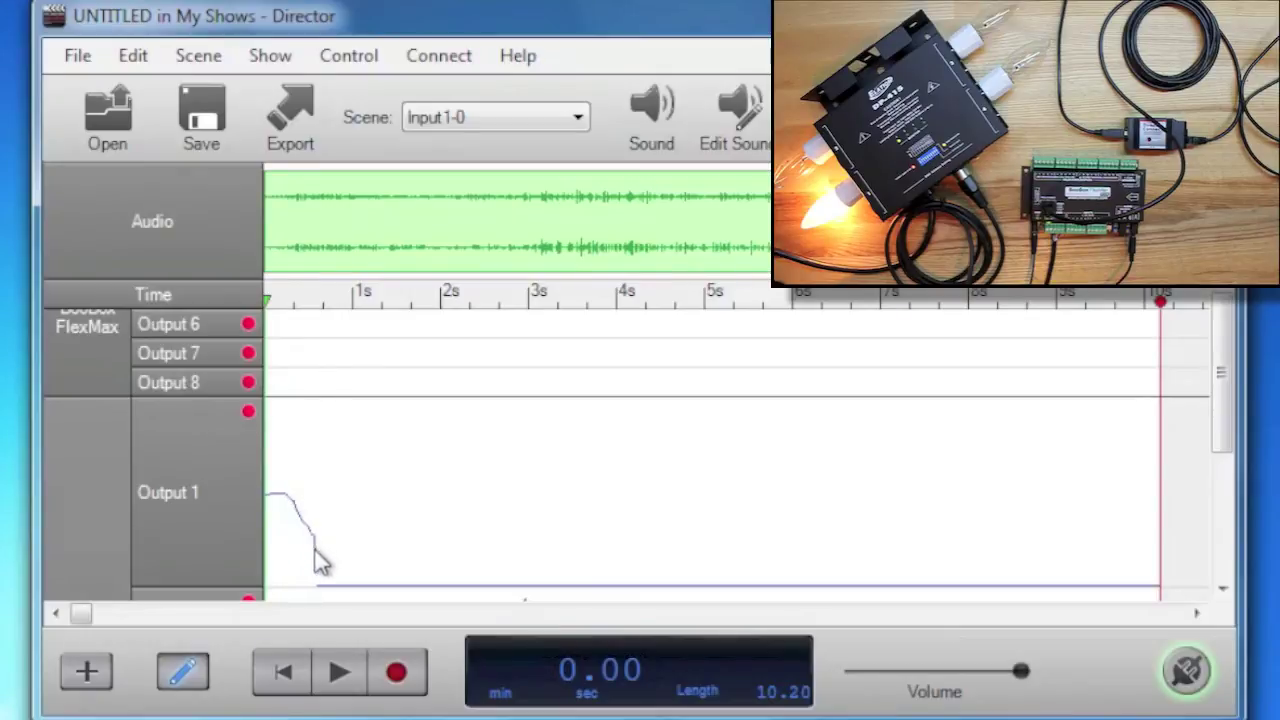
mouse_move(330, 577)
left_mouse_down()
mouse_move(340, 534)
mouse_move(354, 529)
mouse_move(443, 634)
mouse_move(440, 510)
mouse_move(452, 500)
left_mouse_up()
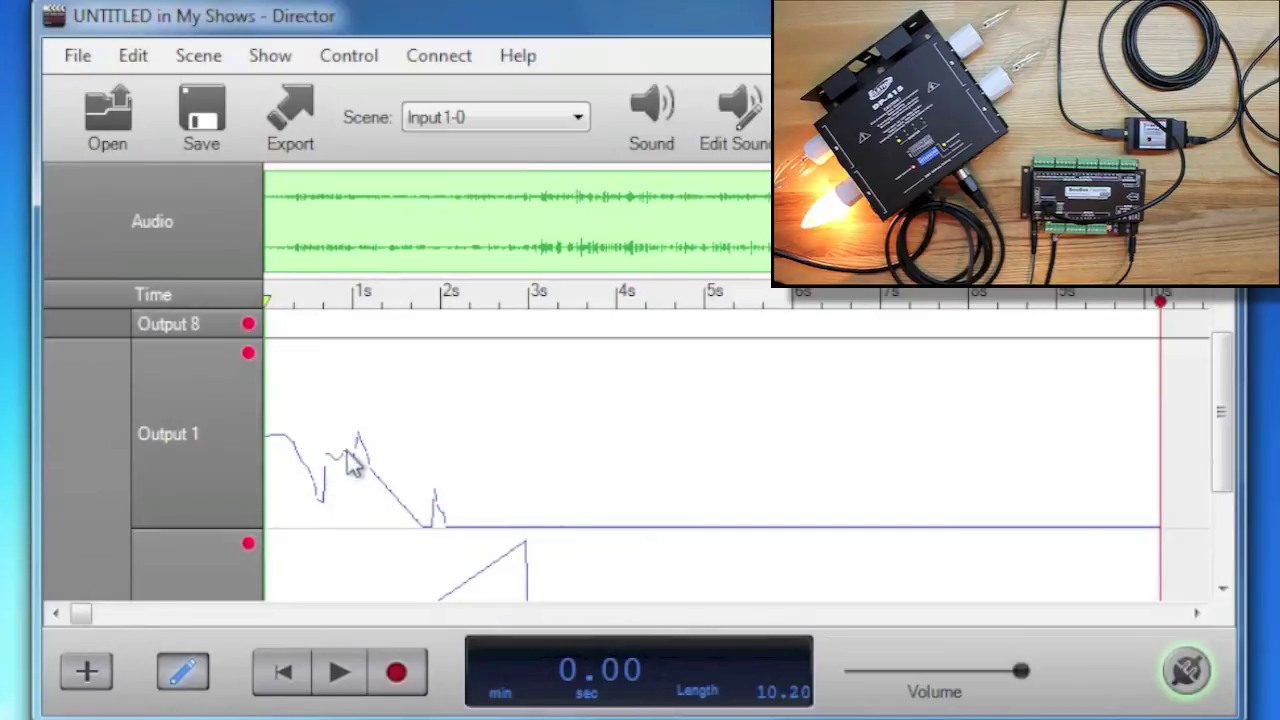
mouse_move(350, 462)
left_mouse_down()
mouse_move(385, 475)
mouse_move(414, 443)
mouse_move(451, 447)
mouse_move(474, 508)
mouse_move(509, 430)
mouse_move(523, 449)
mouse_move(543, 403)
mouse_move(578, 508)
mouse_move(603, 394)
mouse_move(626, 397)
mouse_move(650, 525)
left_mouse_up()
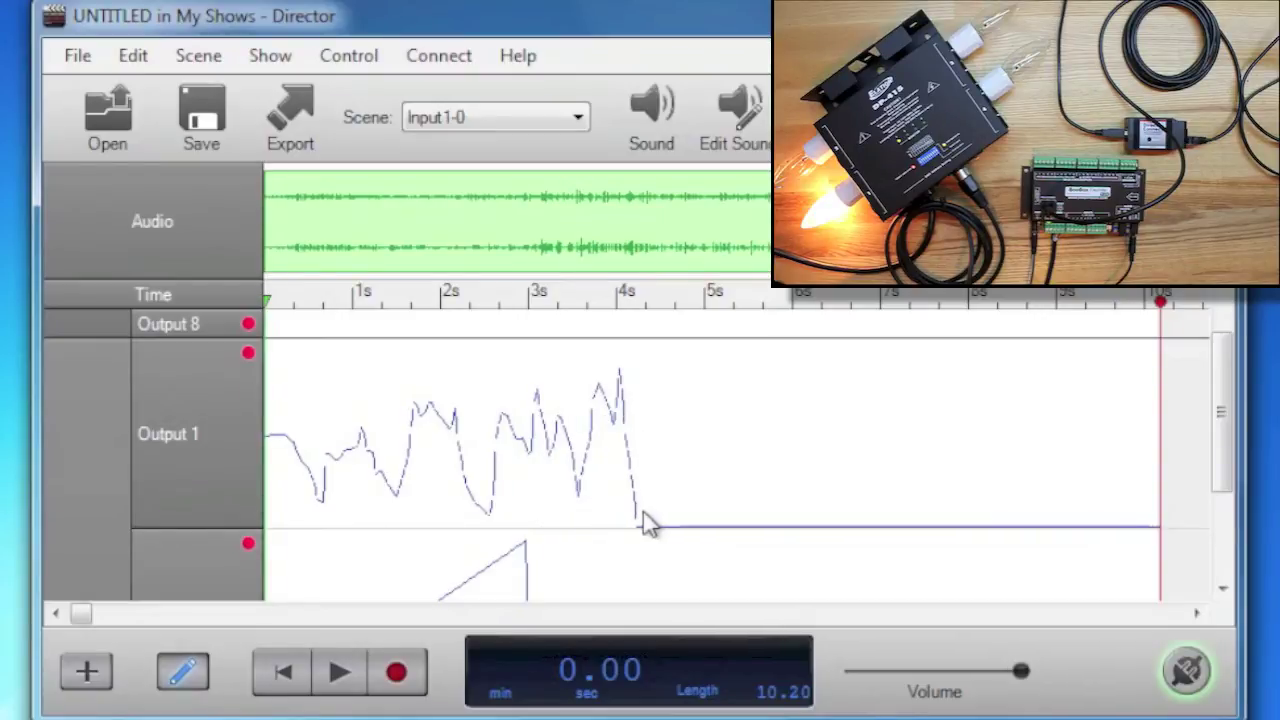
Step: Redraw a dip in the Output 1 brightness curve around 2 s and extend the jagged flicker to the end of the scene
mouse_move(460, 434)
left_mouse_down()
mouse_move(443, 423)
mouse_move(434, 491)
mouse_move(450, 487)
left_mouse_up()
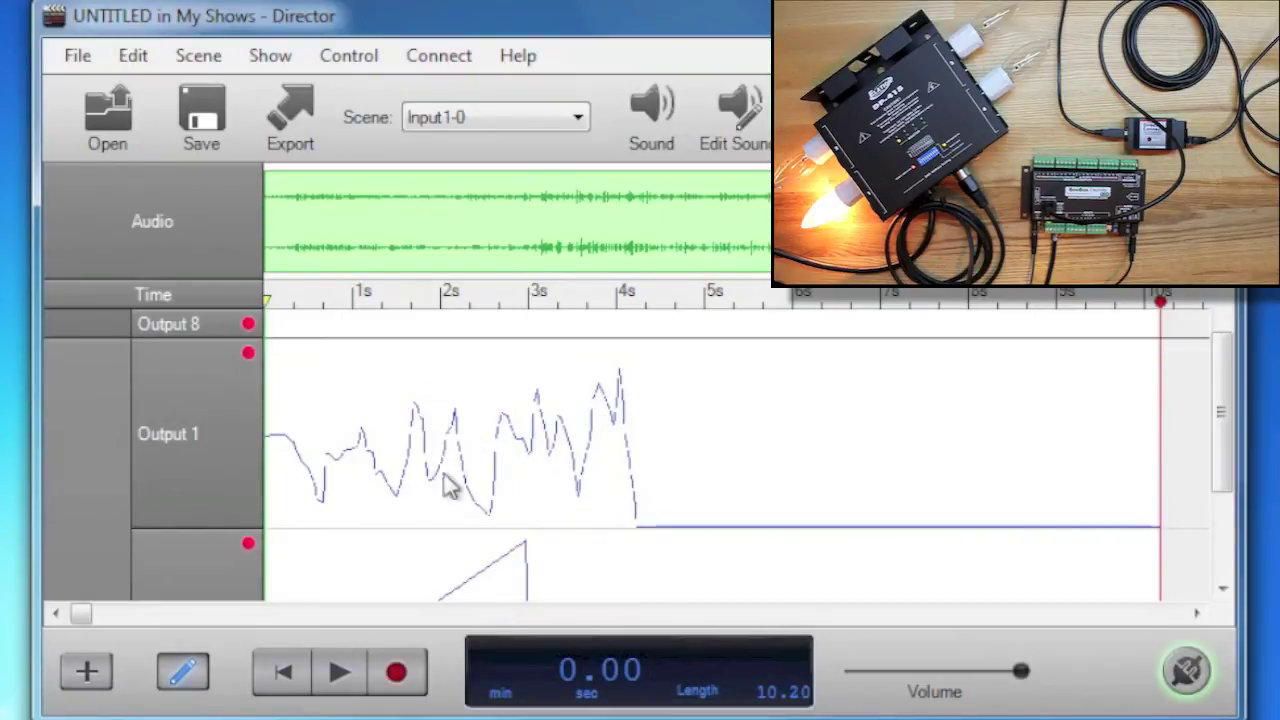
mouse_move(632, 519)
left_mouse_down()
mouse_move(672, 532)
mouse_move(724, 402)
mouse_move(750, 382)
mouse_move(794, 517)
mouse_move(803, 443)
mouse_move(868, 478)
mouse_move(898, 452)
mouse_move(963, 432)
mouse_move(1014, 443)
mouse_move(1057, 430)
mouse_move(1152, 467)
left_mouse_up()
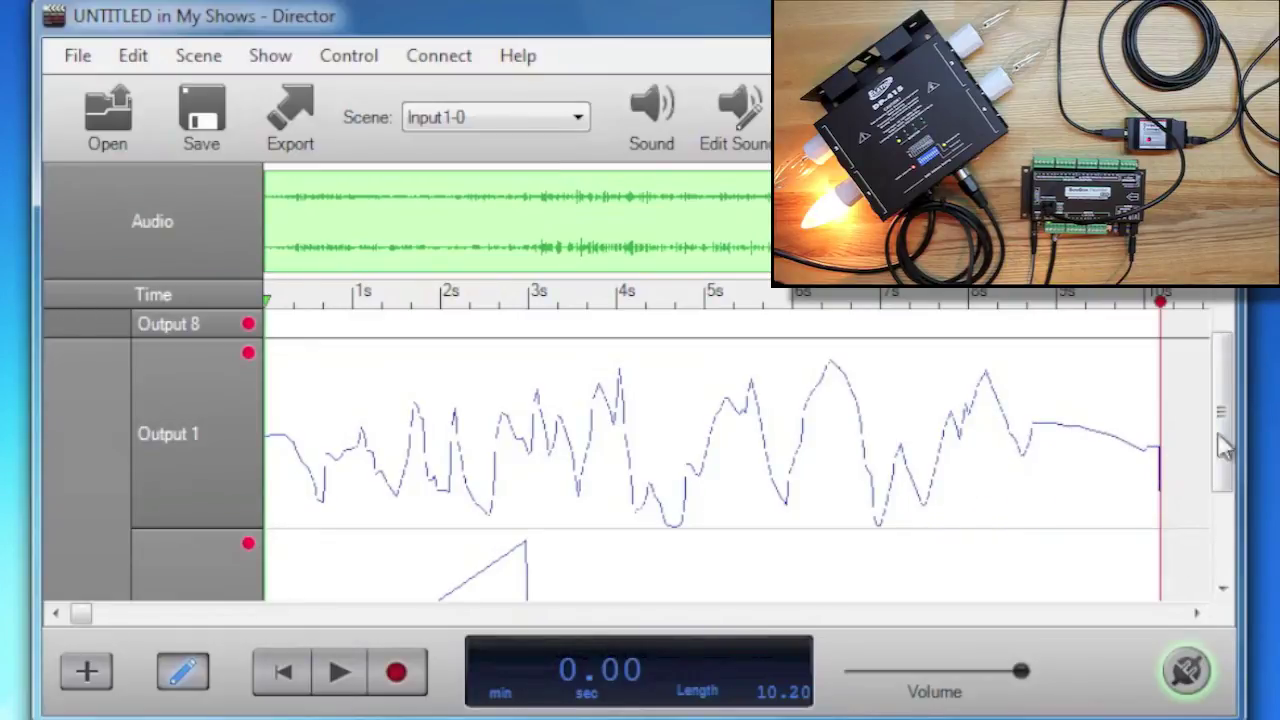
Step: Draw a short full-brightness stretch at the very end of the DMX Output 2 track
scroll(1222, 447, "down", 5)
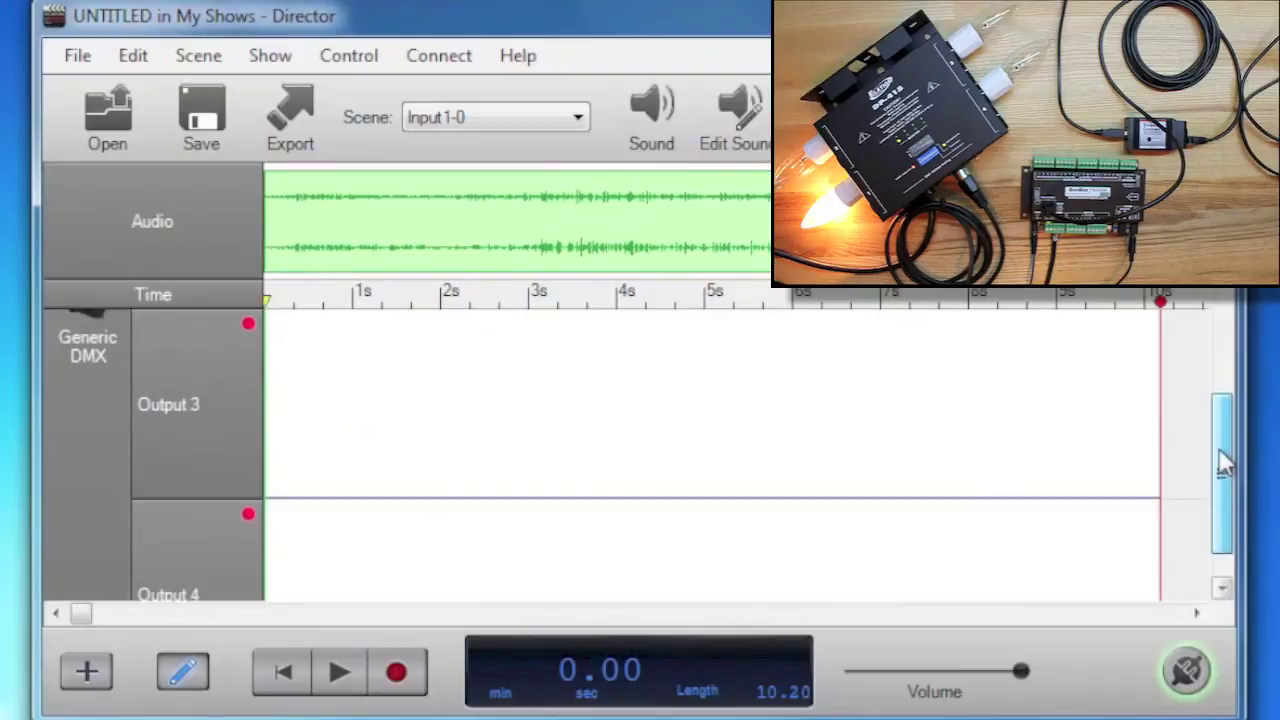
left_click_drag(1225, 462, 1223, 434)
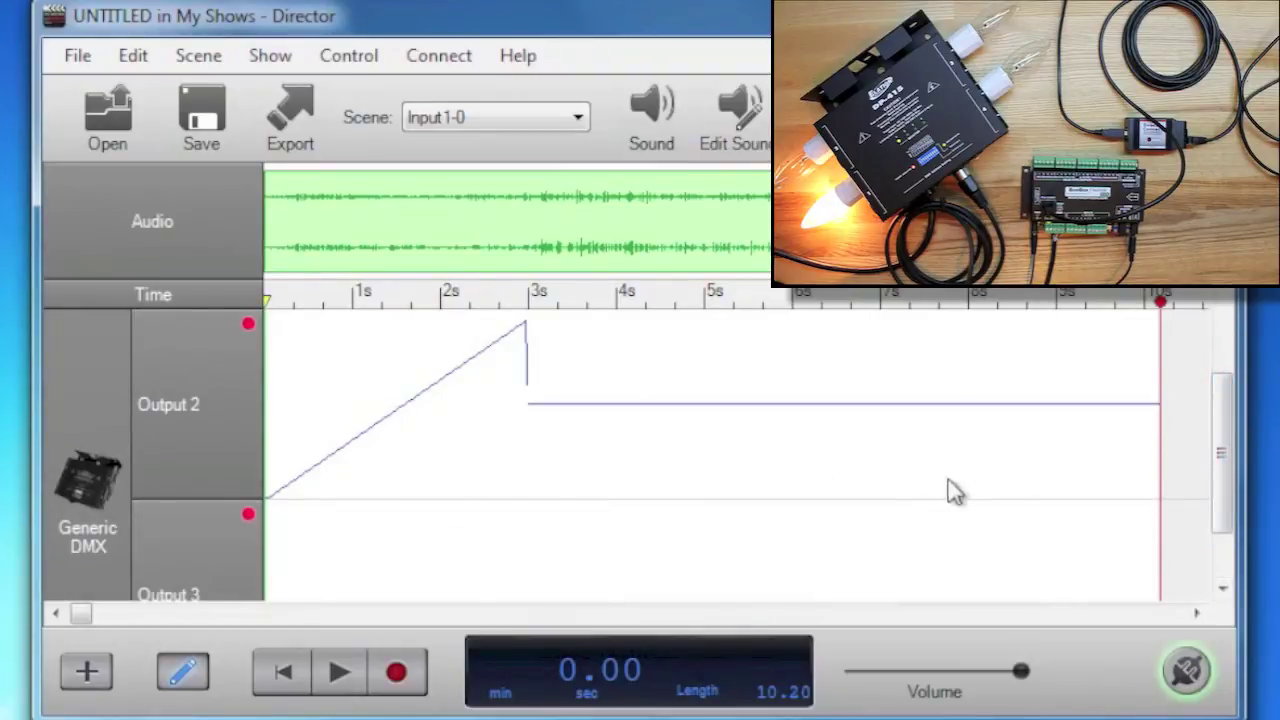
left_click_drag(1152, 323, 1140, 342)
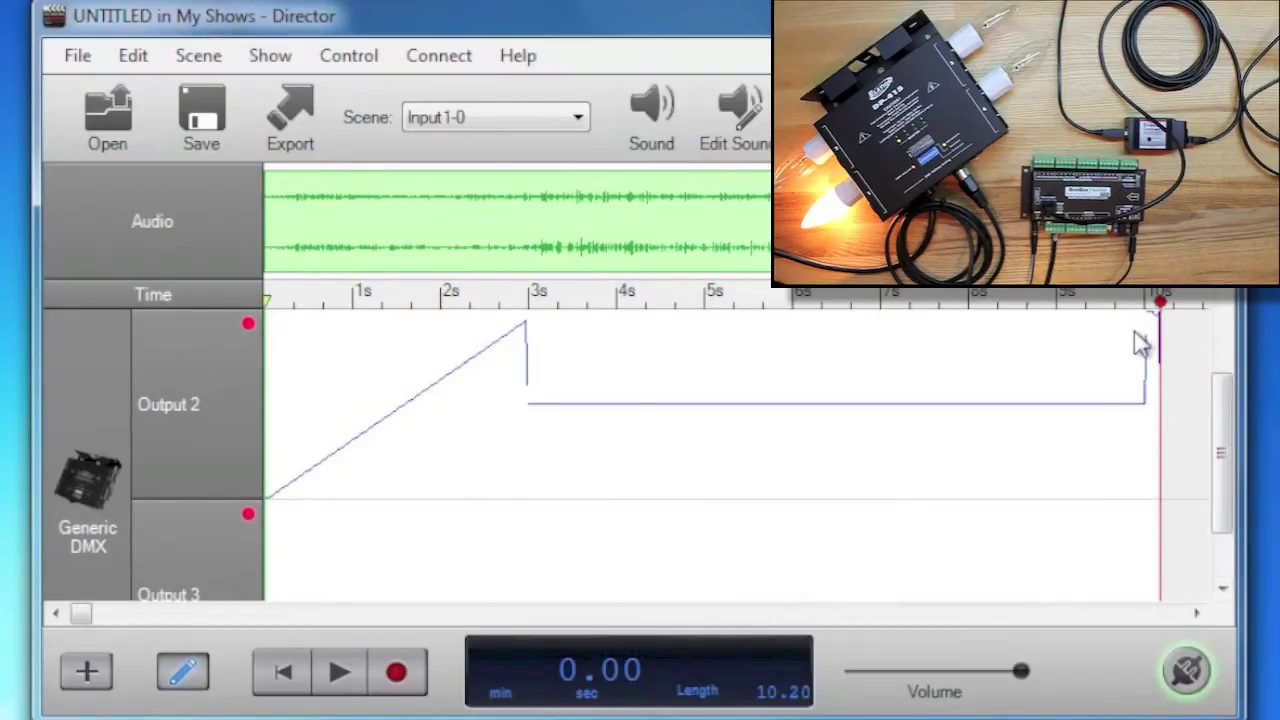
Step: Turn off freehand drawing and apply a Transition across the DMX Output 2 track from its start to 10.20 s
left_click(183, 672)
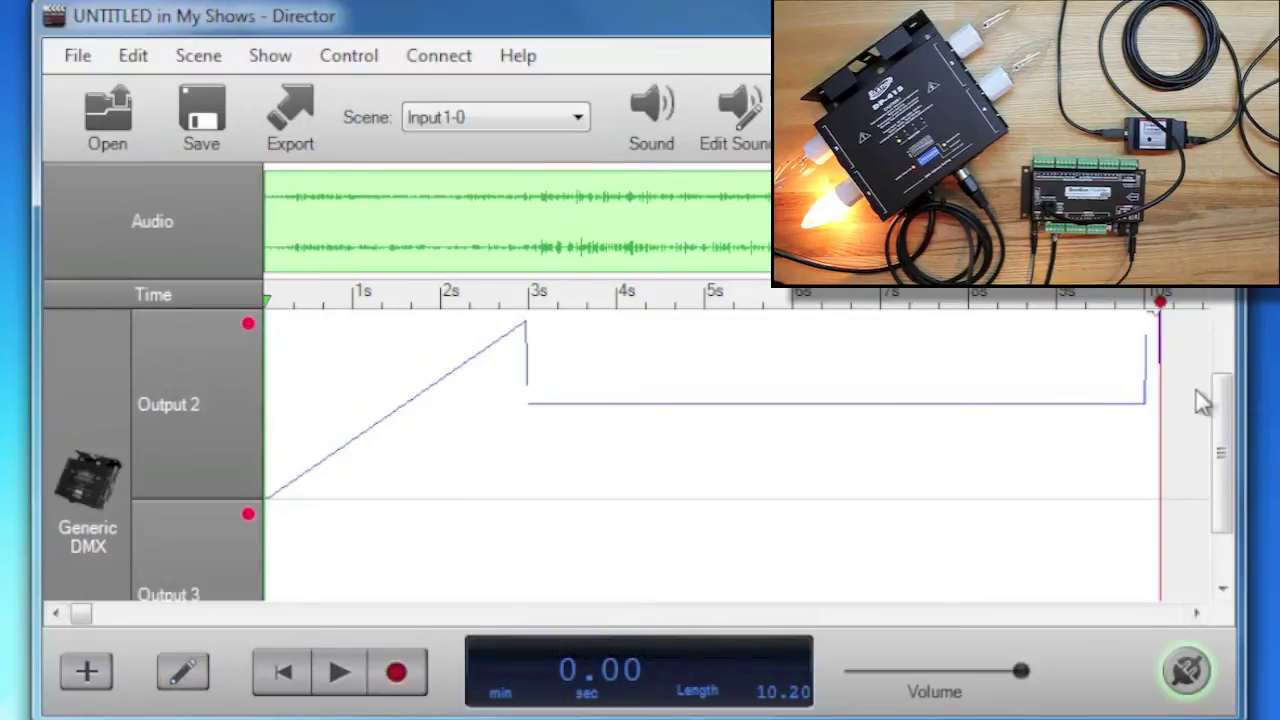
left_click_drag(1160, 410, 248, 466)
right_click(410, 428)
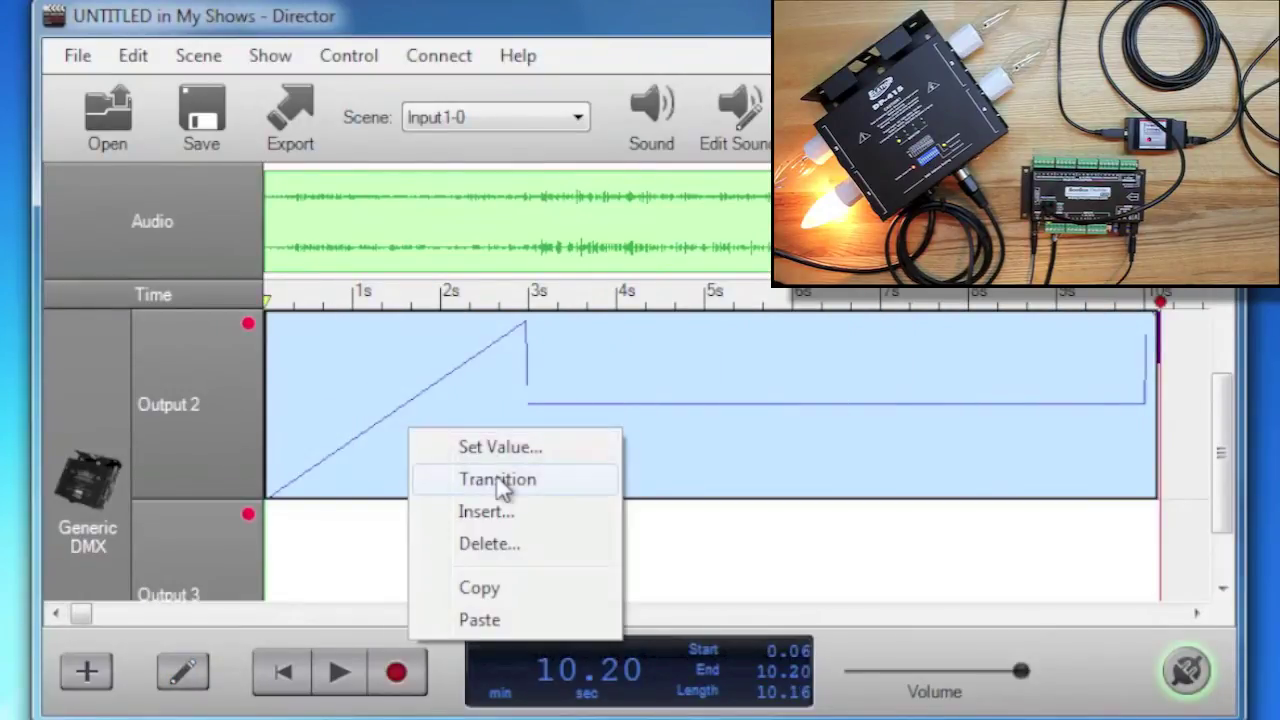
left_click(512, 479)
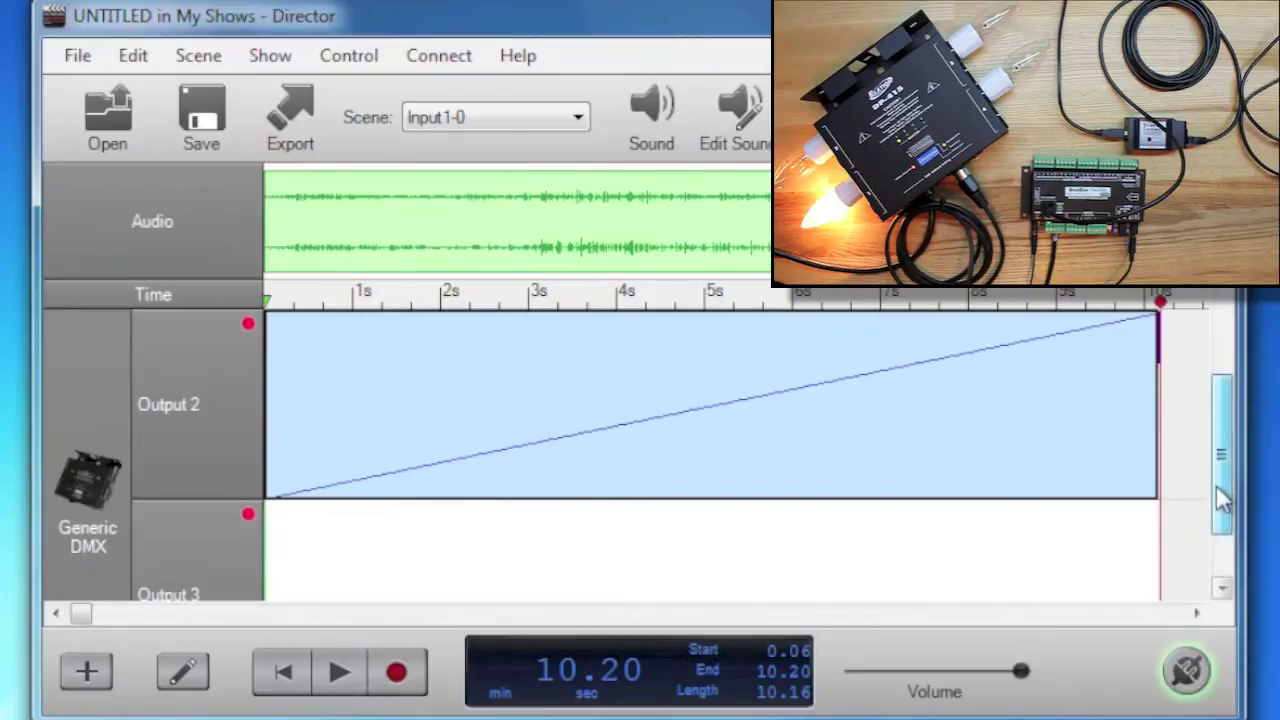
Step: Set the entire DMX Output 3 track to a value of 128
mouse_move(1221, 491)
left_mouse_down()
mouse_move(1224, 515)
mouse_move(1223, 486)
mouse_move(1205, 489)
left_mouse_up()
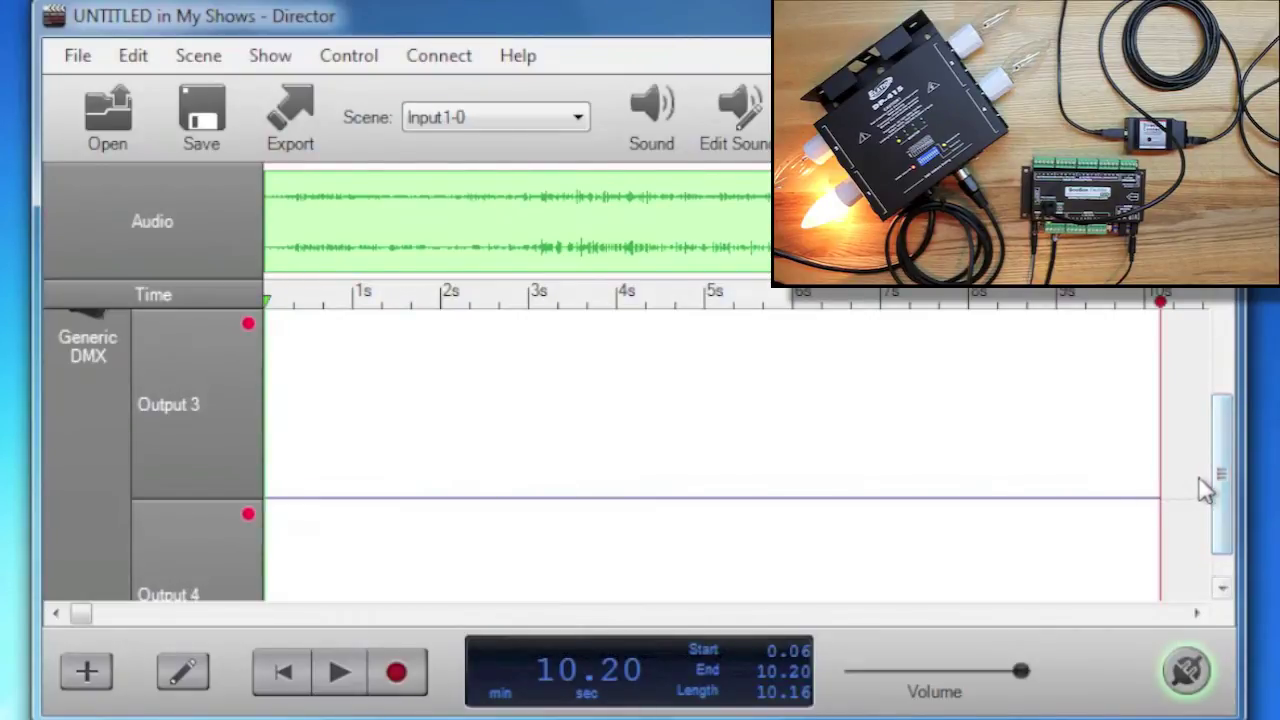
left_click_drag(312, 450, 1174, 466)
left_click(147, 435)
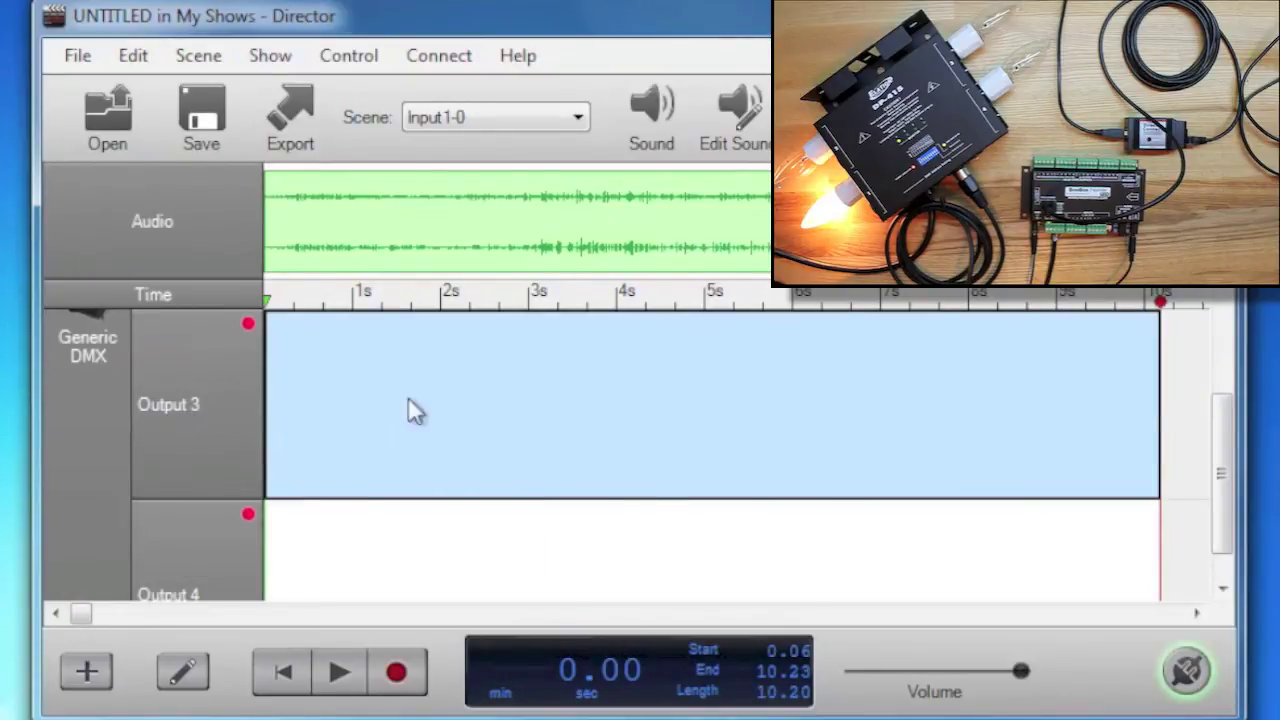
right_click(505, 388)
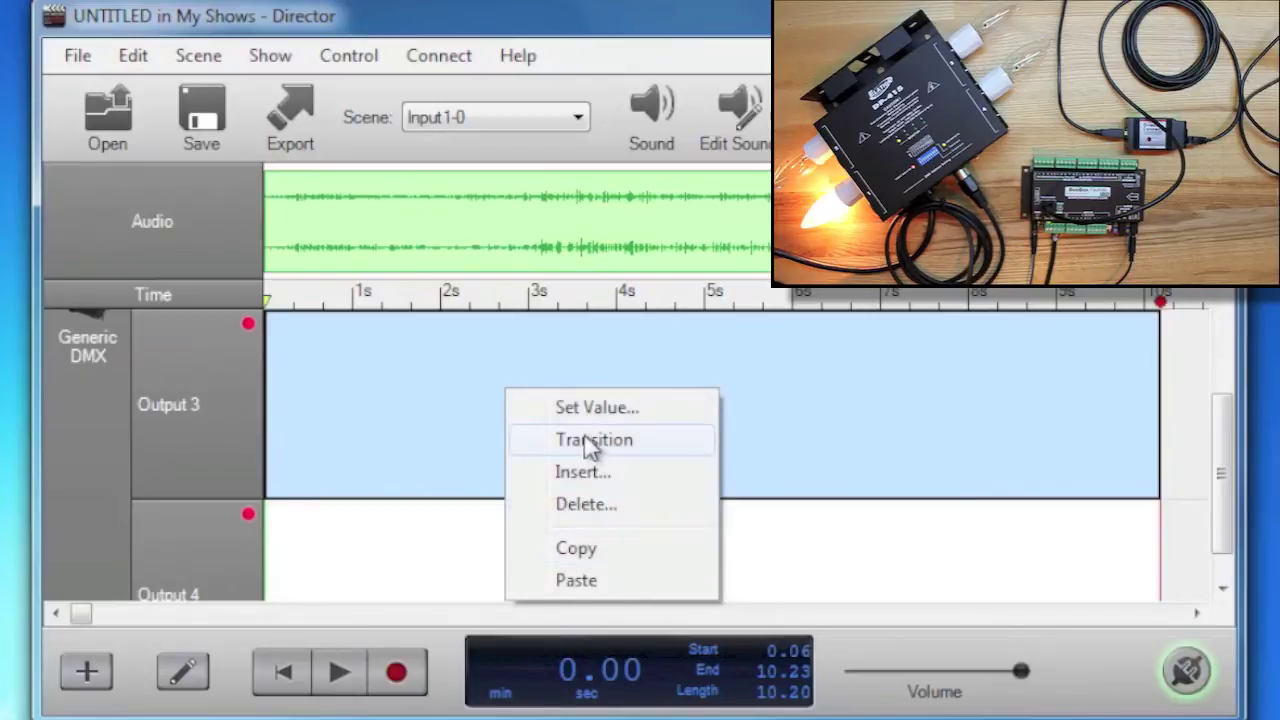
left_click(587, 410)
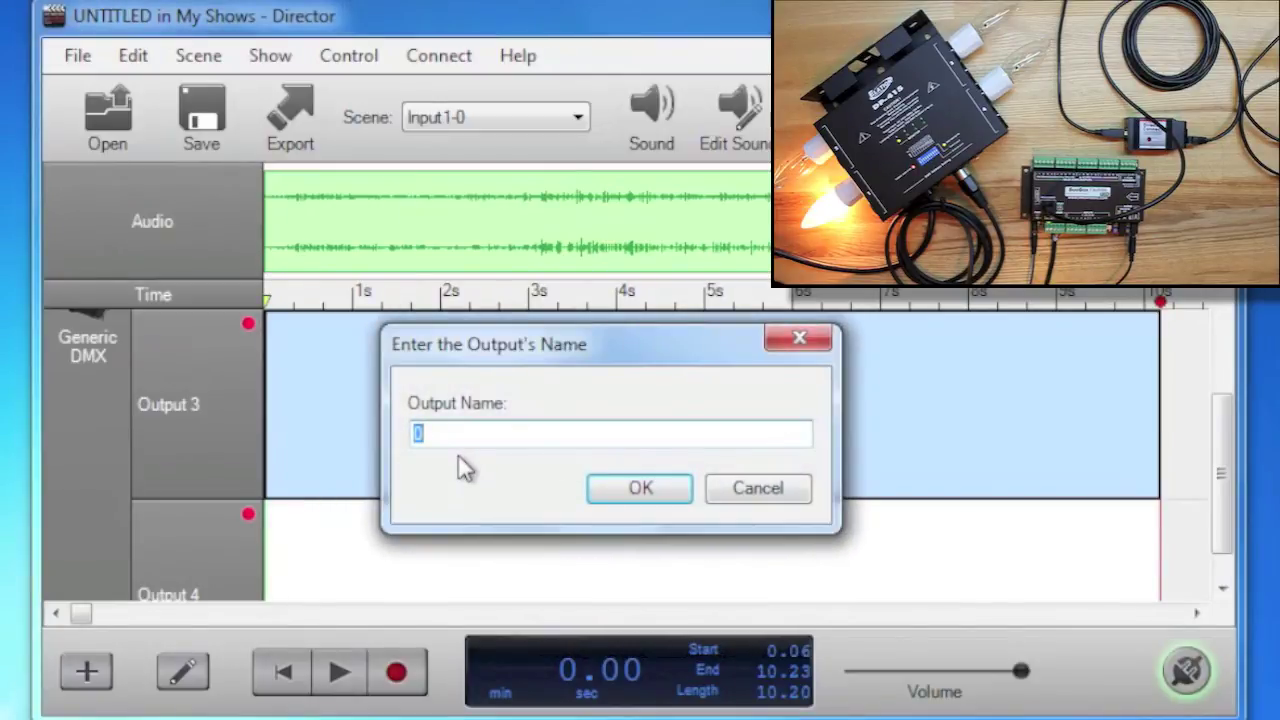
type("128")
left_click(614, 482)
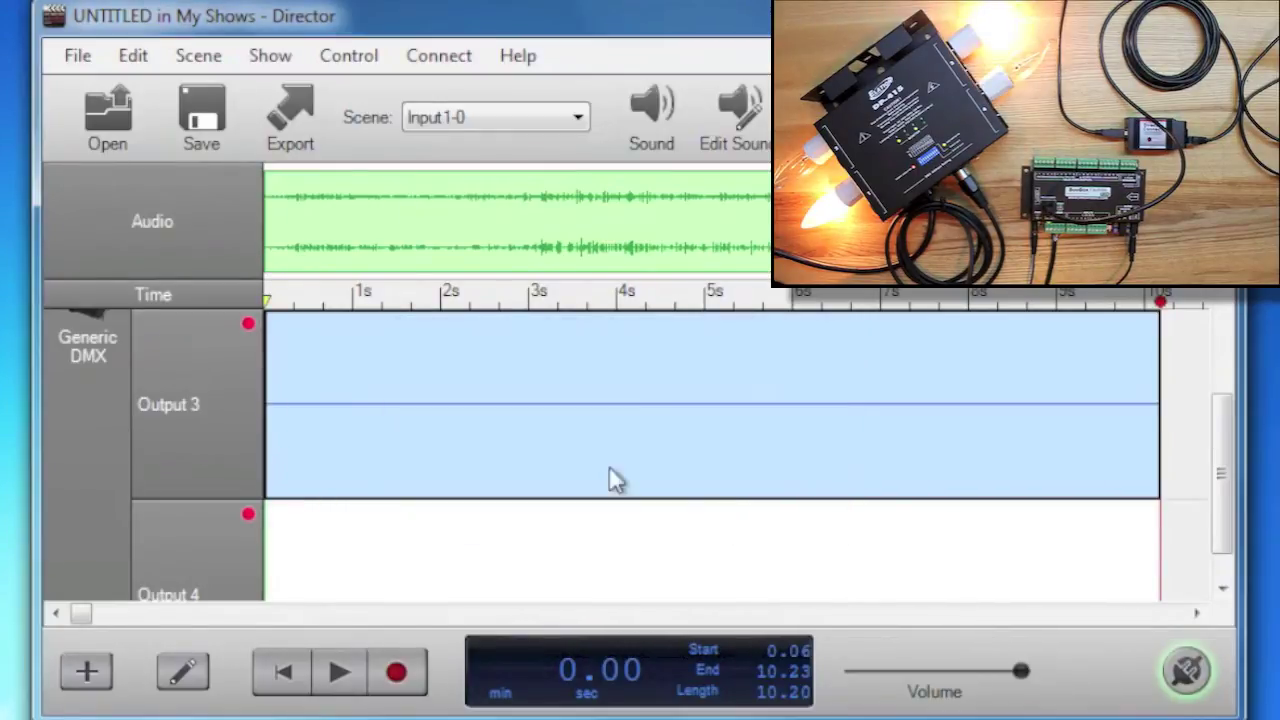
Step: Review the DMX output tracks and play the scene from the beginning to preview the lights
left_click_drag(1229, 517, 1255, 350)
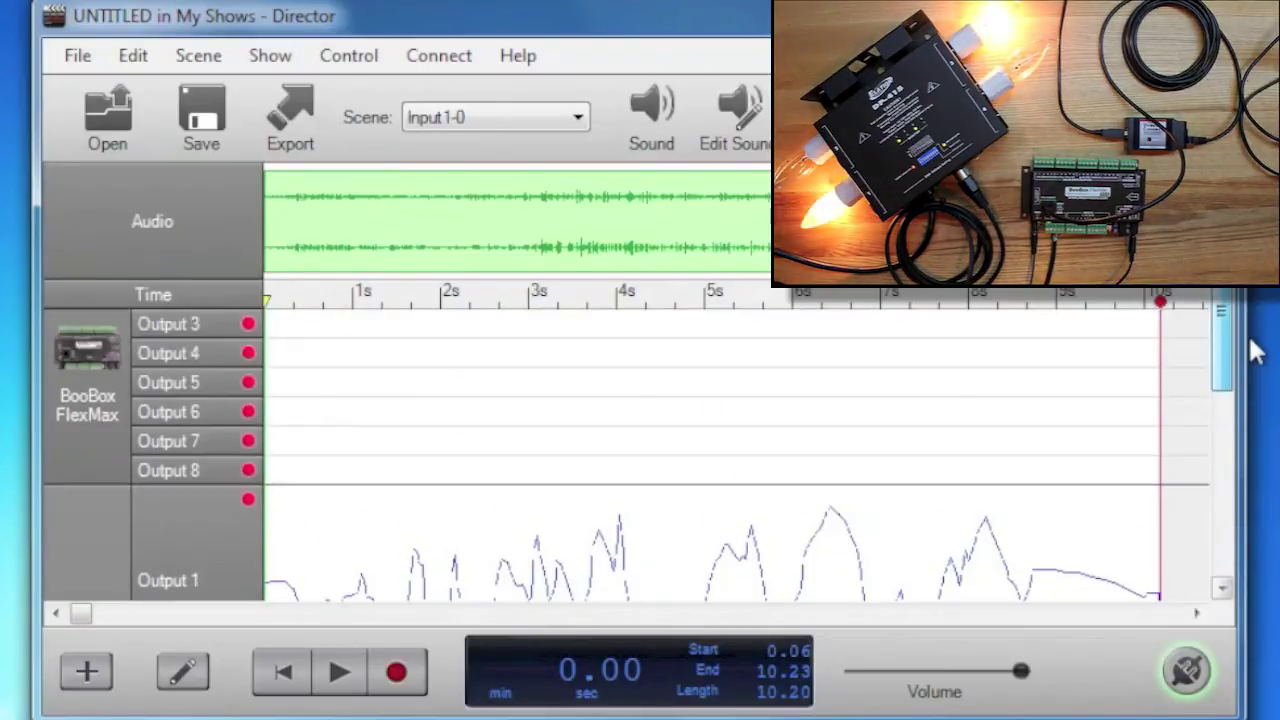
scroll(1250, 353, "down", 1)
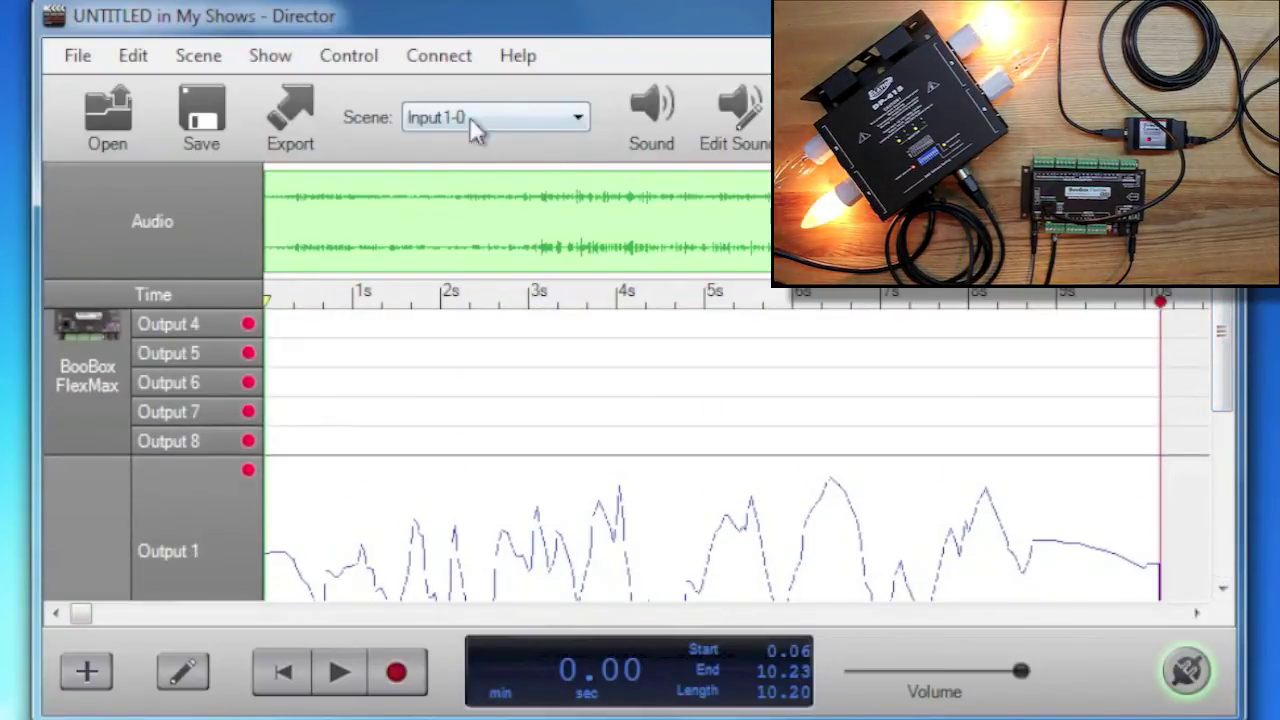
left_click(283, 668)
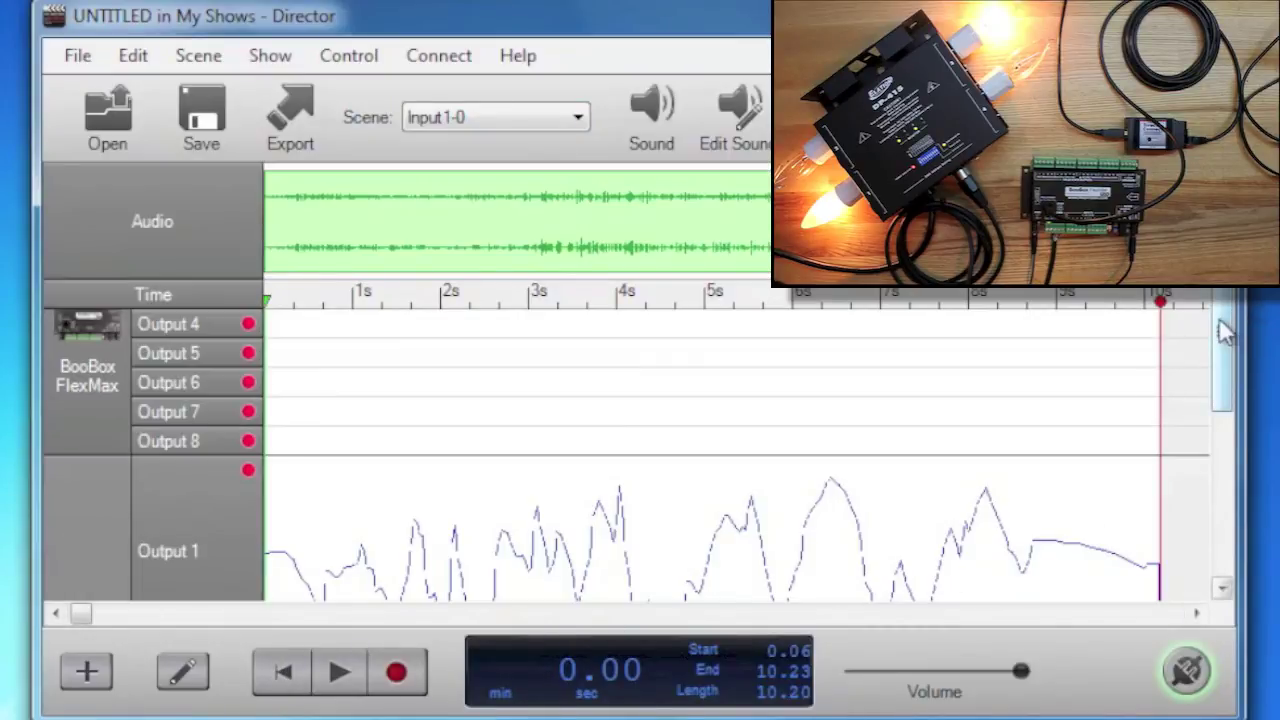
left_click_drag(1220, 355, 1212, 490)
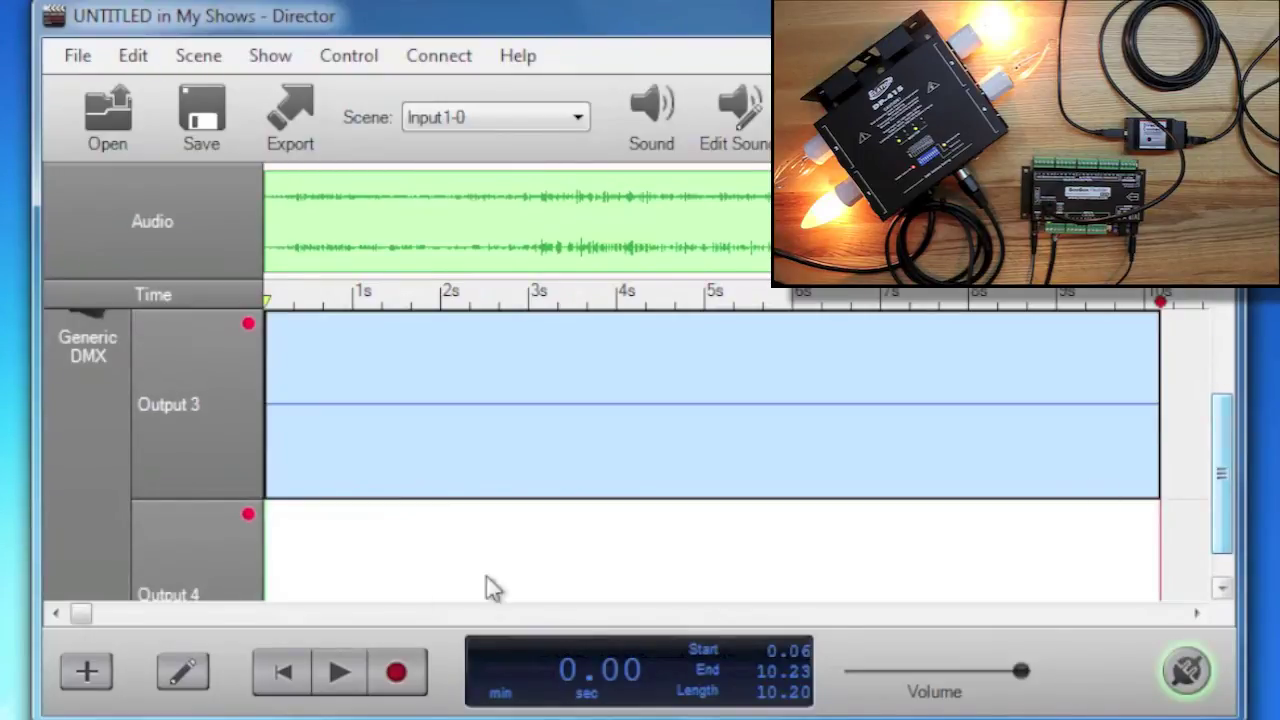
left_click(337, 680)
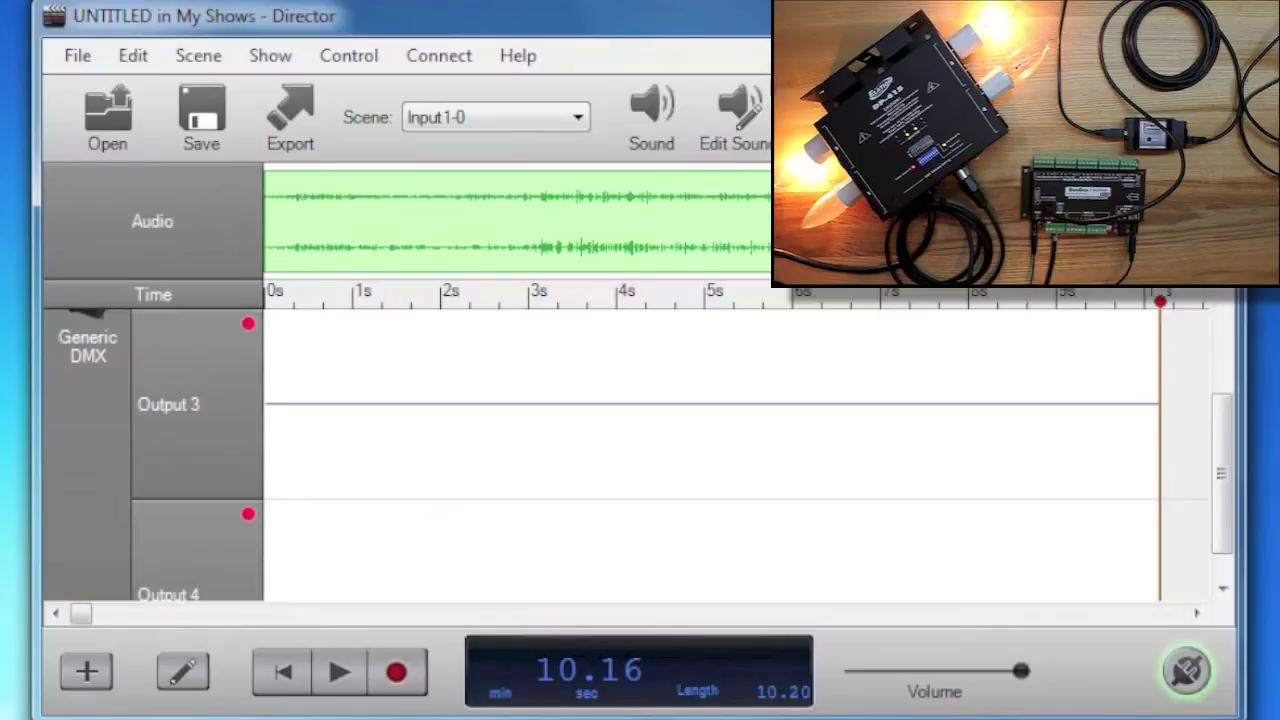
Step: Switch to the Ambient-0 scene with the DMX Output 1 track in view
left_click_drag(1232, 482, 1205, 395)
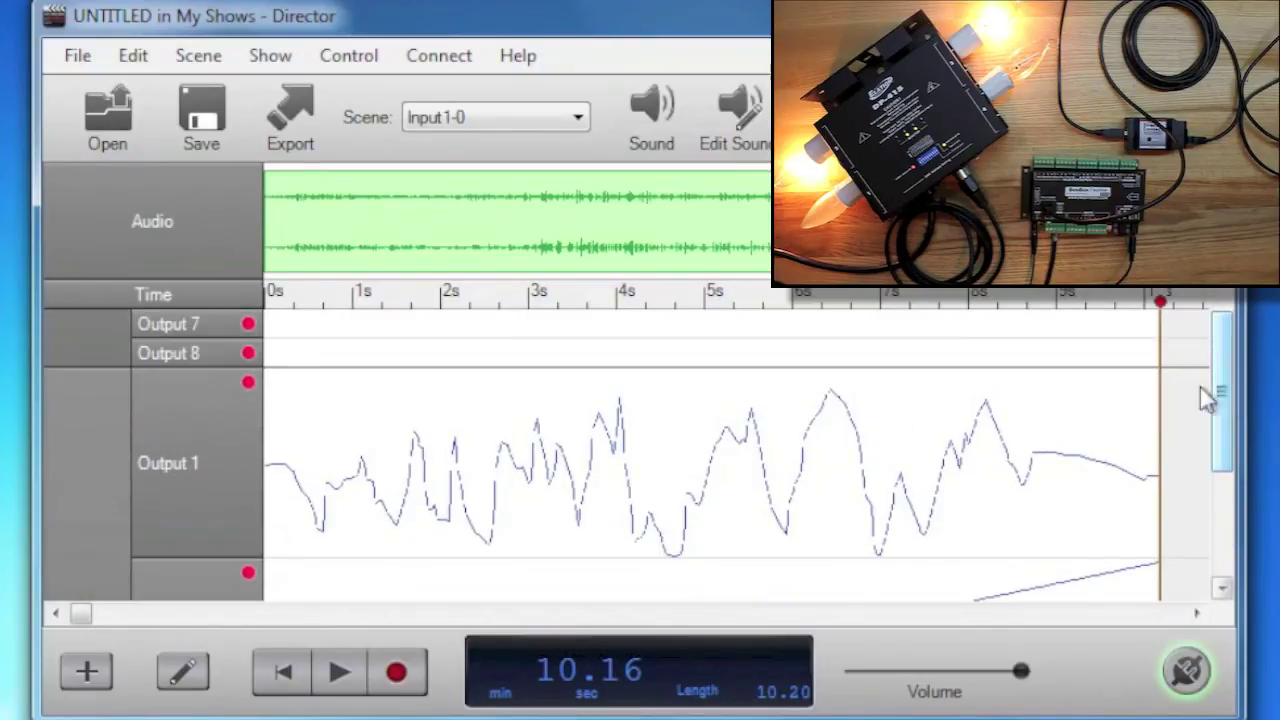
left_click(512, 124)
left_click(509, 155)
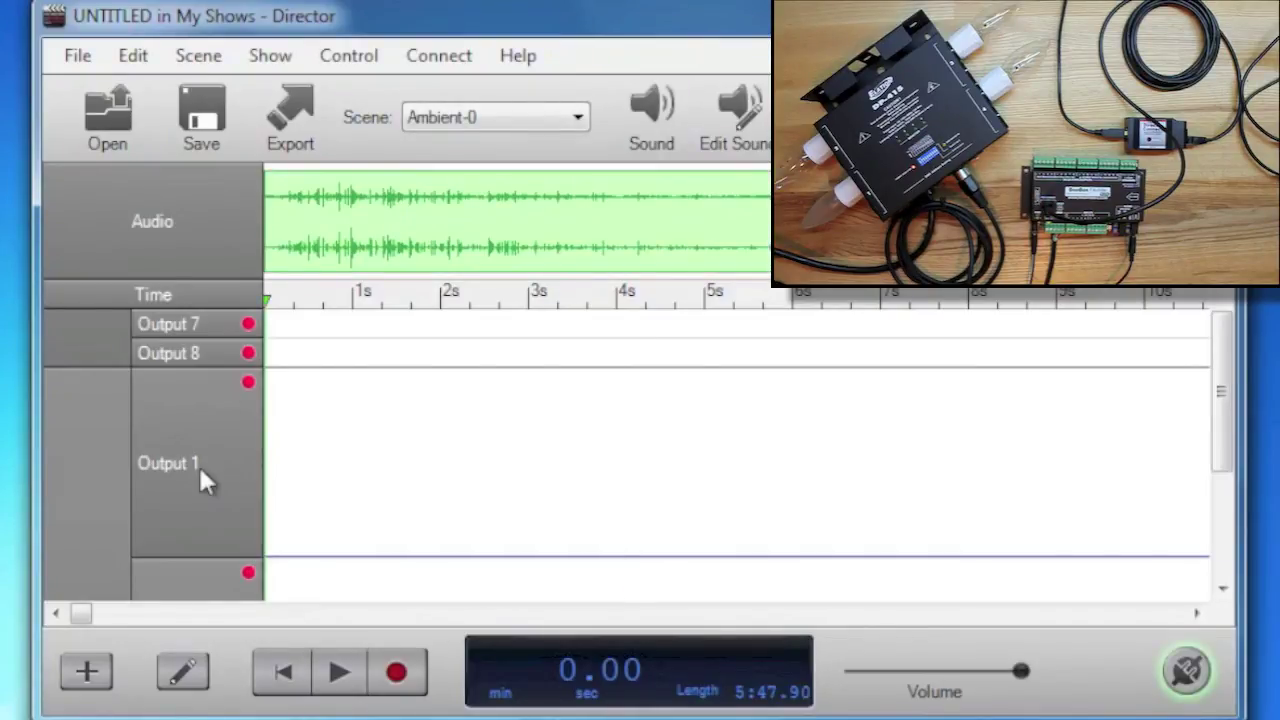
Step: Set the entire DMX Output 1 track of the ambient scene to 125, and play the scene briefly to preview it
left_click(198, 463)
right_click(391, 452)
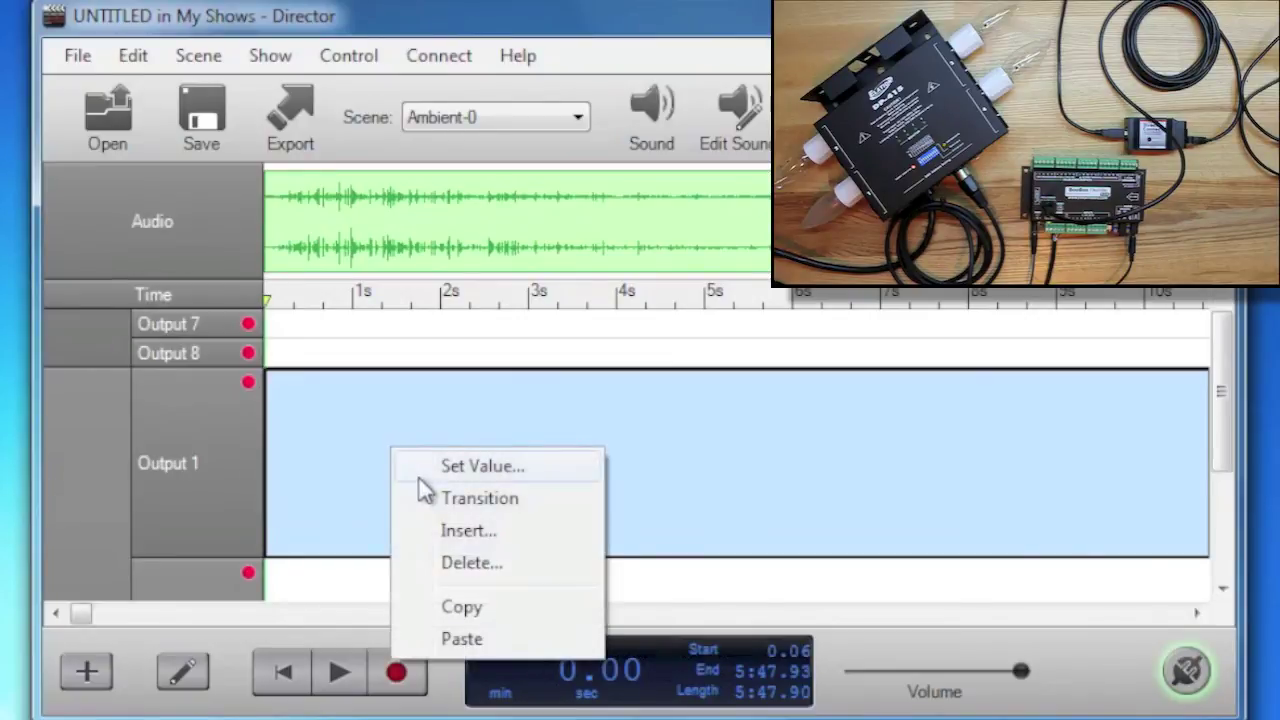
left_click(435, 465)
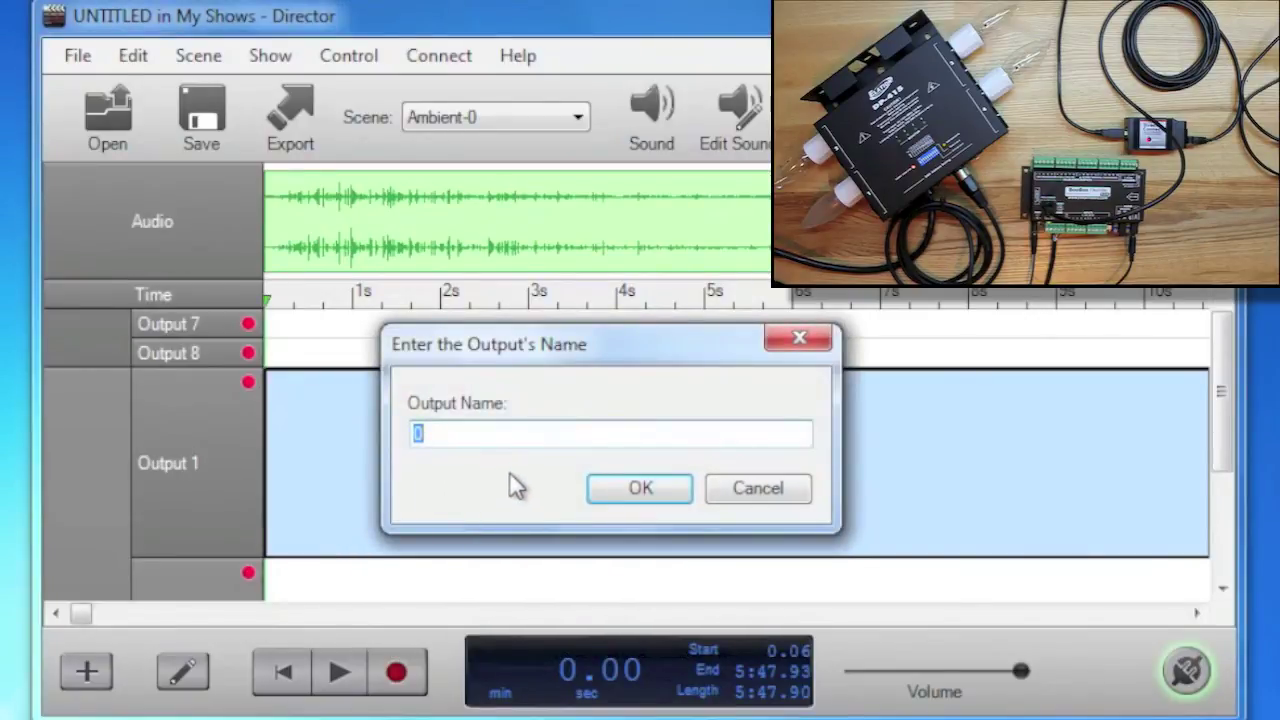
type("125")
key("Return")
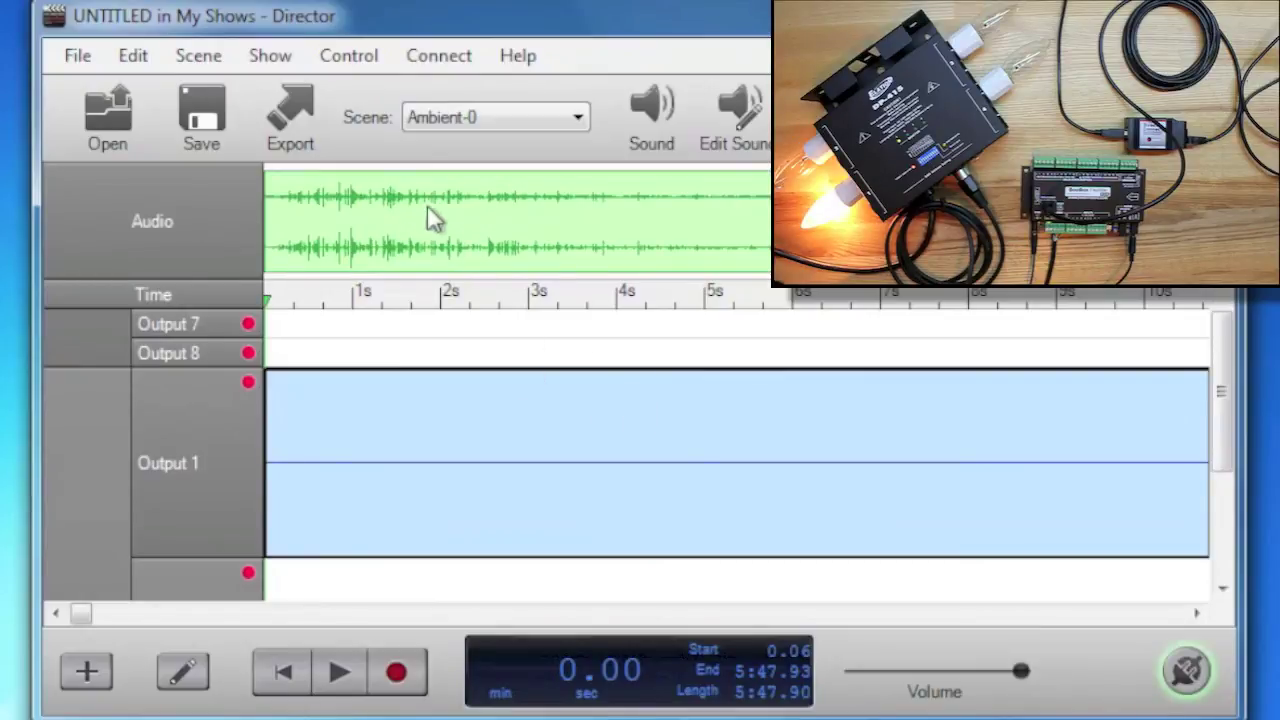
left_click(339, 662)
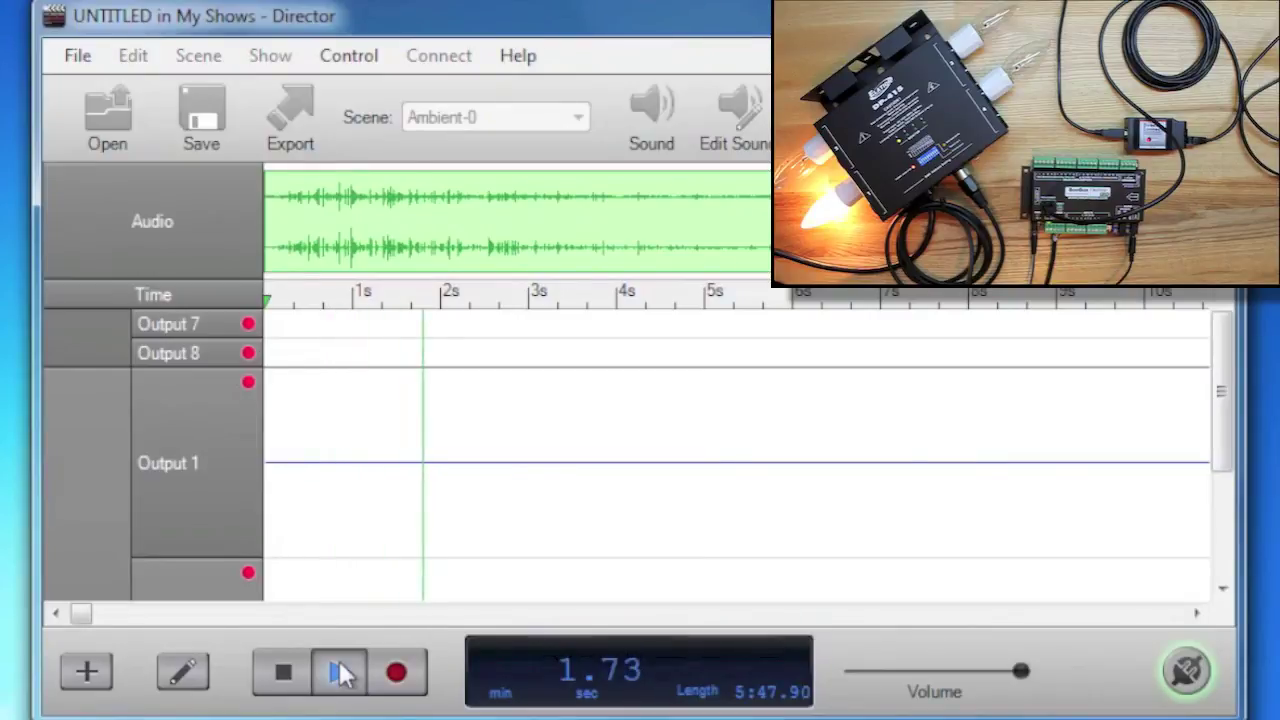
left_click(284, 673)
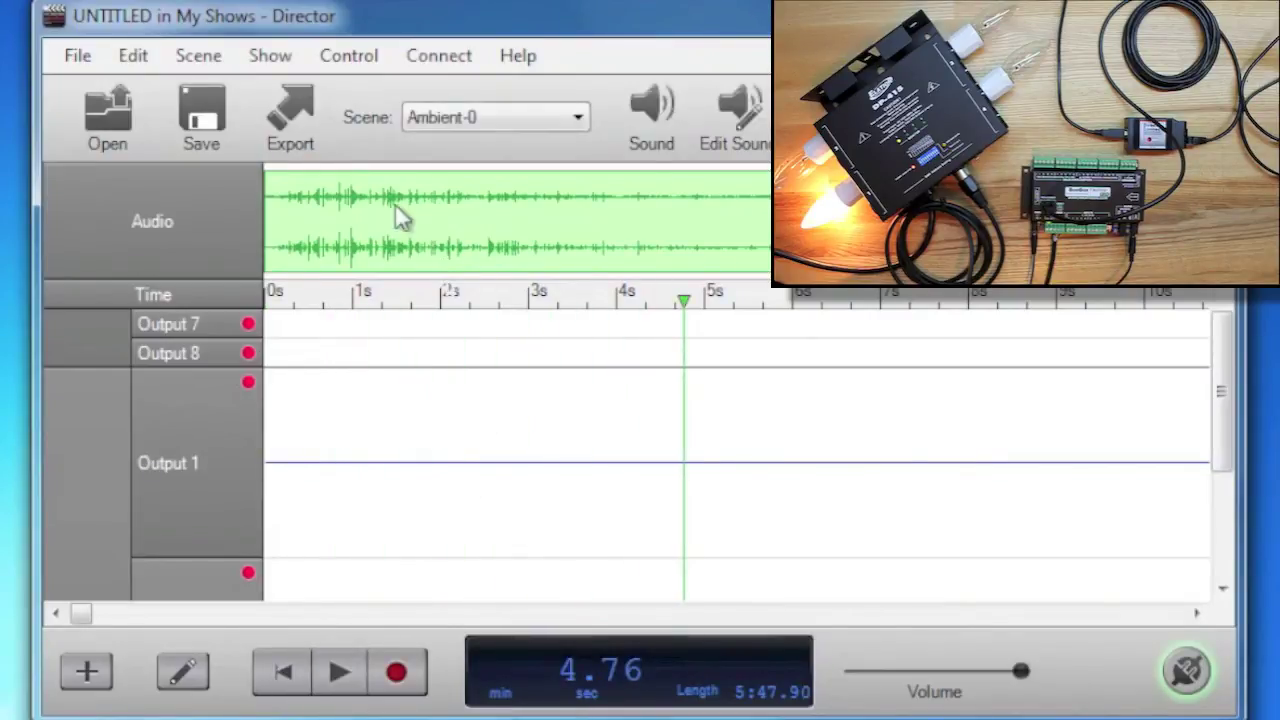
Step: Export the show to BooBox with the option to run it from the SD card and show loading instructions
left_click(296, 114)
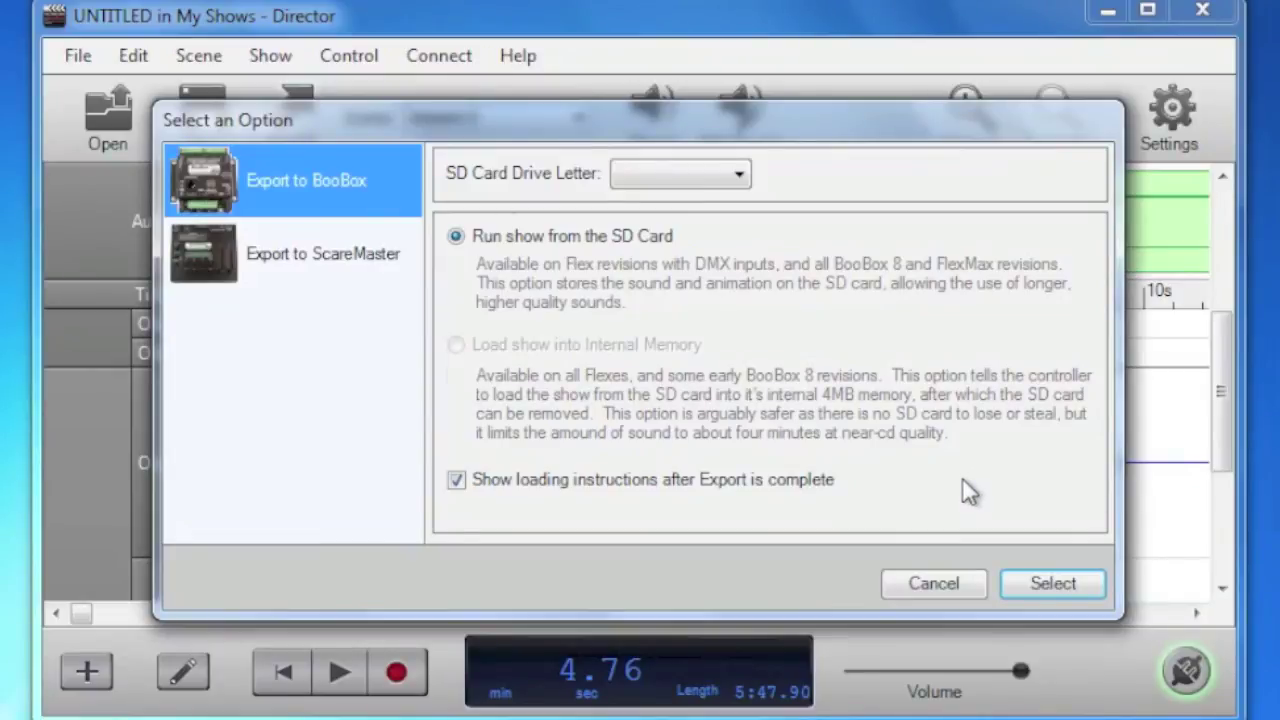
left_click(1053, 583)
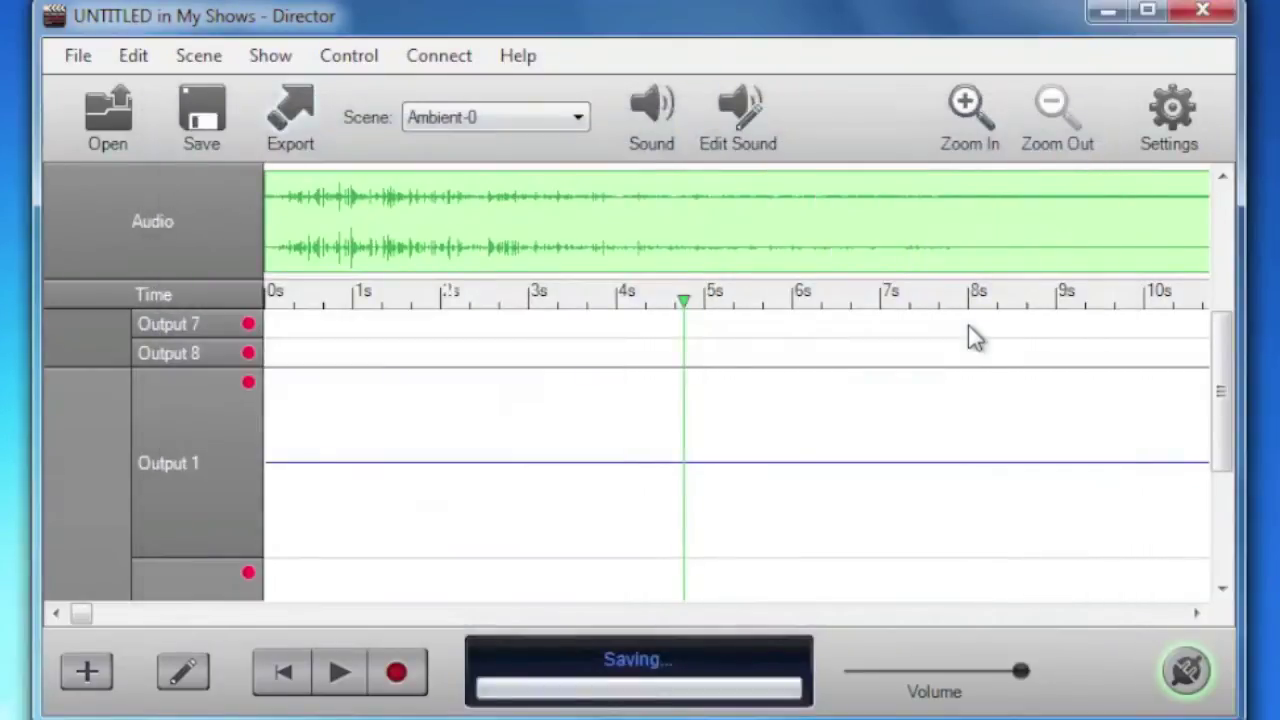